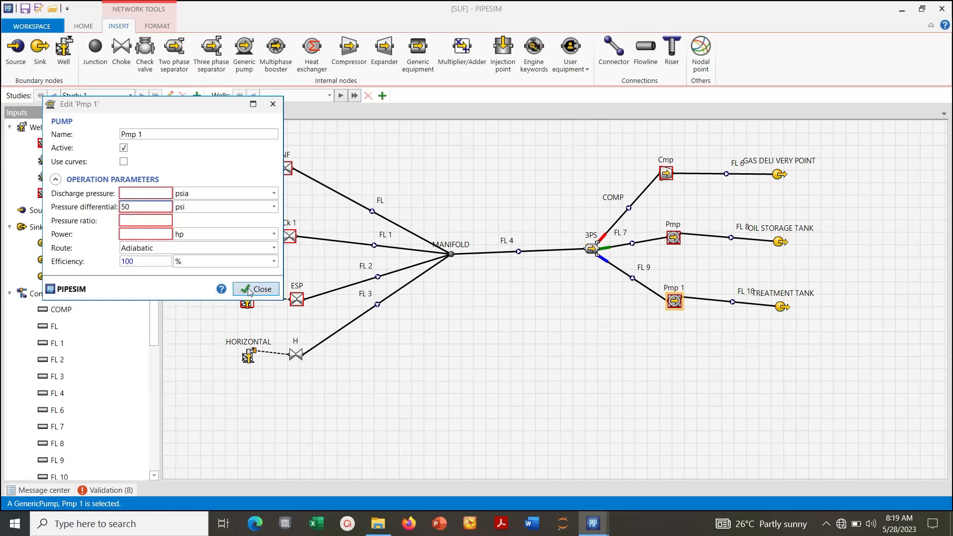
- Set the pressure differential of pump Pmp on the oil line to 50 psi
{"action": "left_click", "coordinate": [674, 239]}
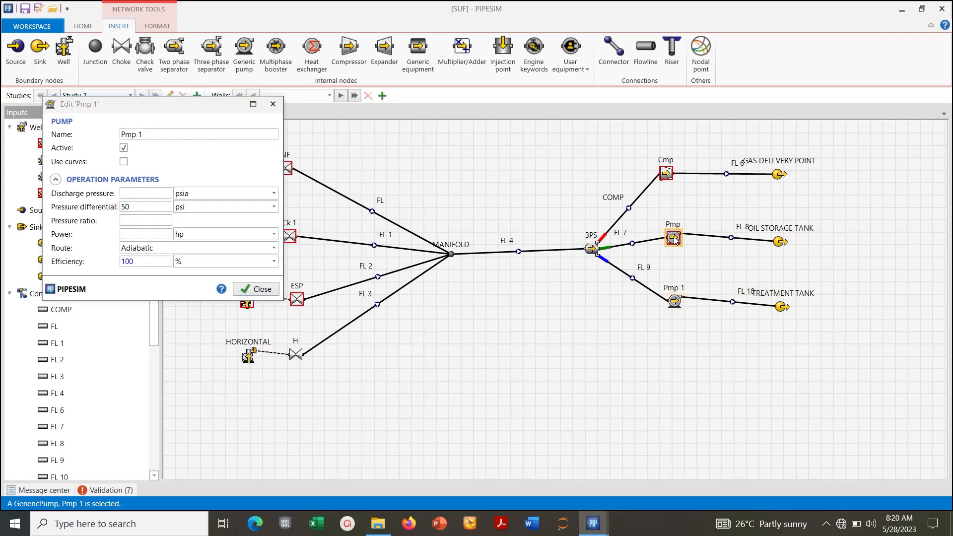
{"action": "left_click", "coordinate": [137, 207]}
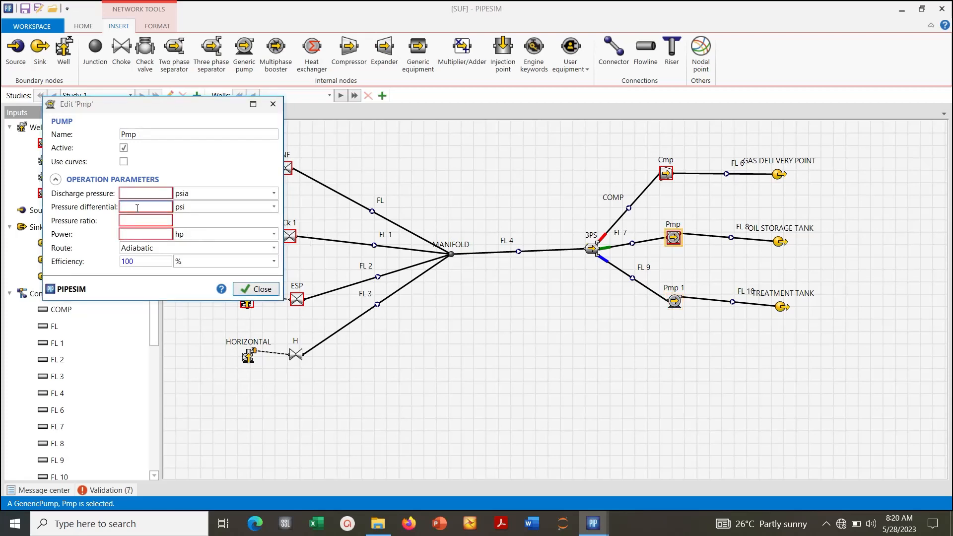
{"action": "type", "text": "50"}
- Set the pressure differential of compressor Cmp to 50 psi and move its dialog off the wells
{"action": "left_click", "coordinate": [667, 174]}
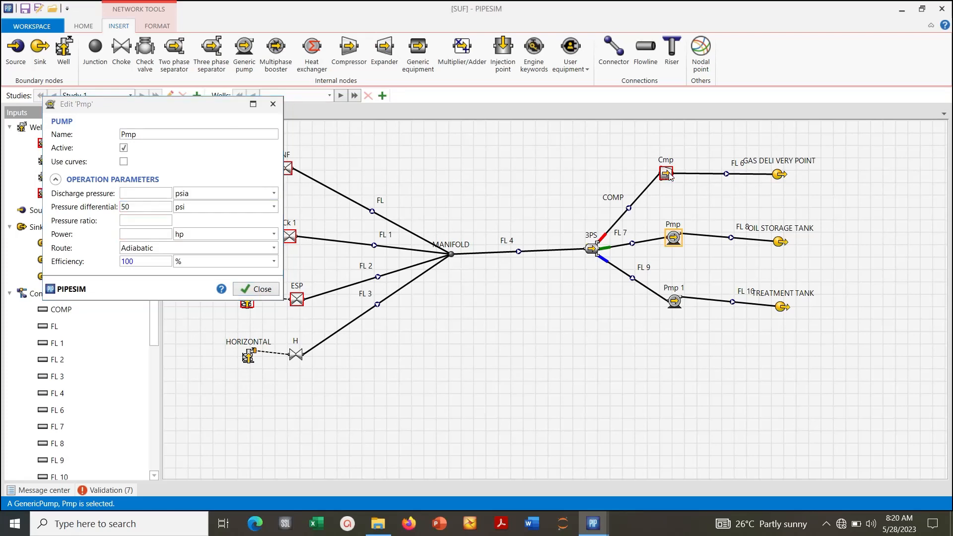
{"action": "left_click", "coordinate": [146, 205]}
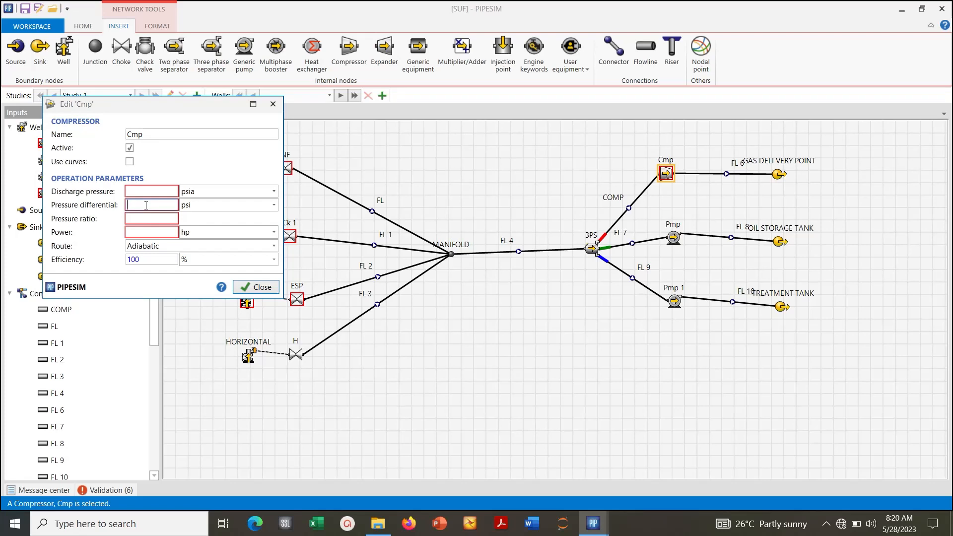
{"action": "type", "text": "50"}
{"action": "left_click_drag", "start_coordinate": [158, 104], "coordinate": [504, 49]}
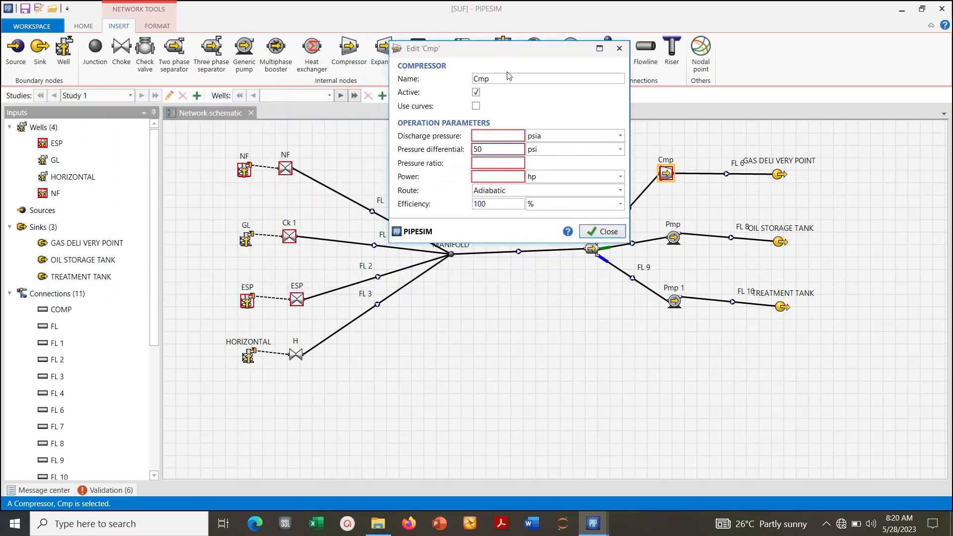
- Set the bean size of choke Ck 1 to 1 in and check the bean sizes of the ESP and NF chokes
{"action": "left_click", "coordinate": [303, 303]}
{"action": "left_click", "coordinate": [302, 301]}
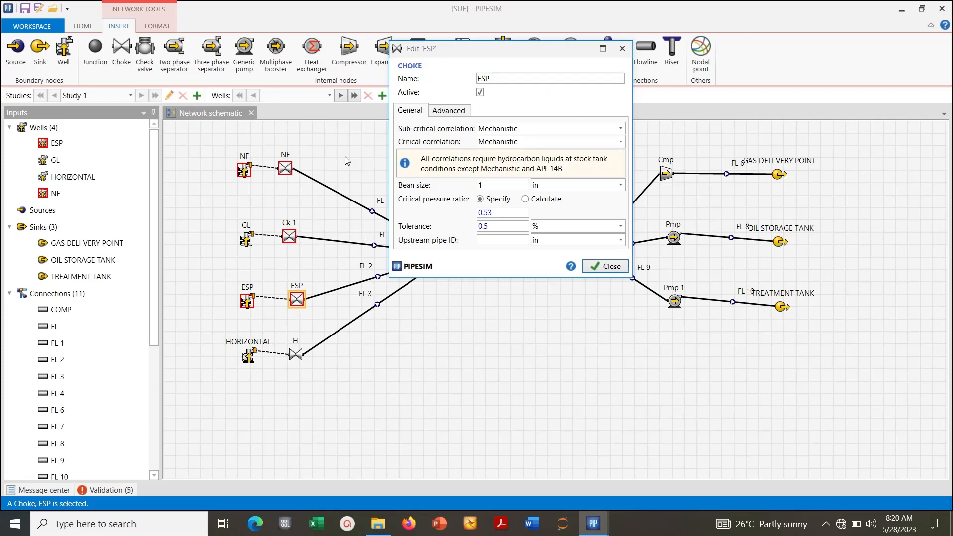
{"action": "left_click", "coordinate": [291, 237]}
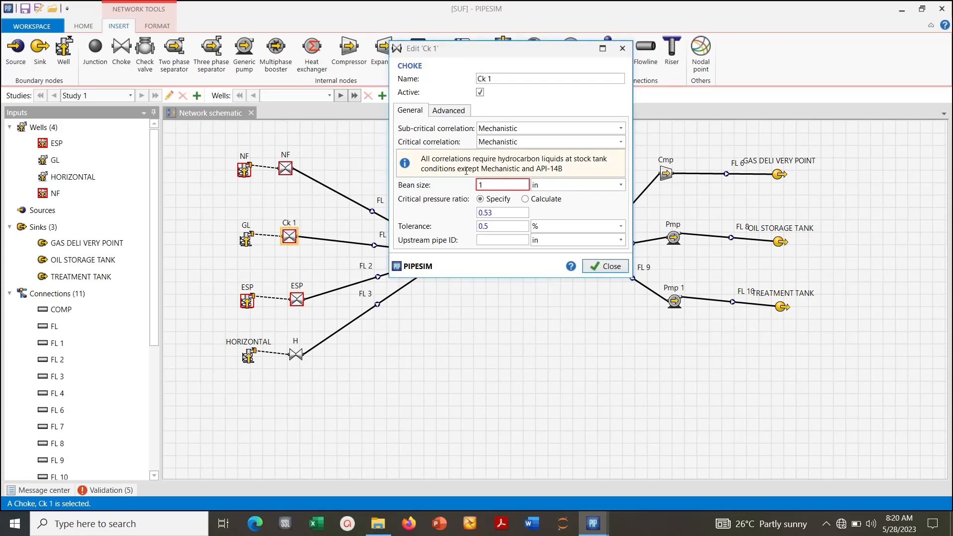
{"action": "left_click", "coordinate": [286, 170]}
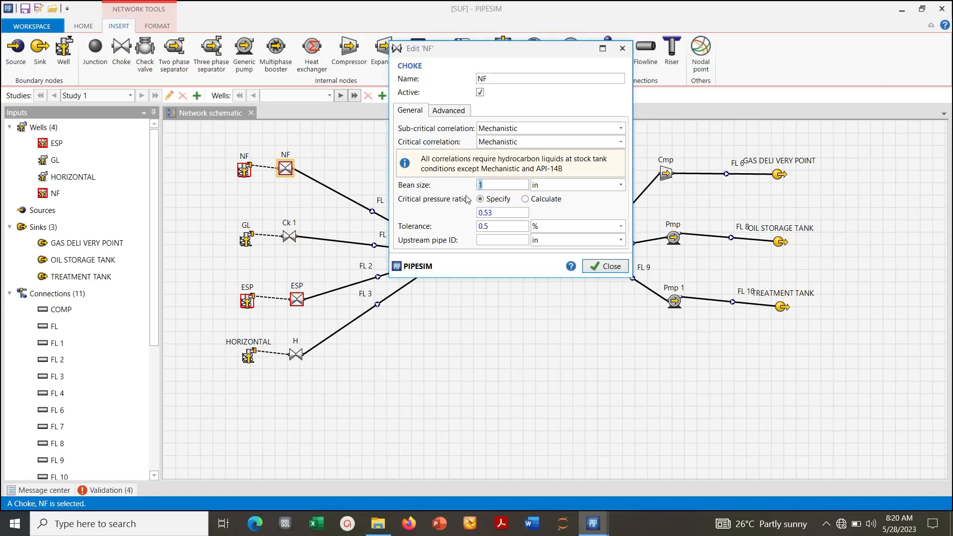
{"action": "left_click", "coordinate": [490, 184]}
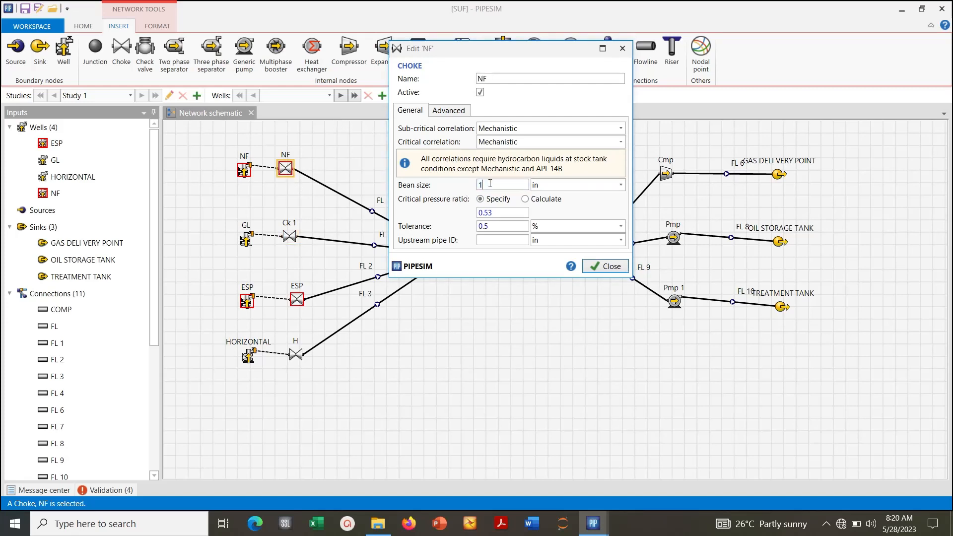
{"action": "left_click", "coordinate": [300, 297]}
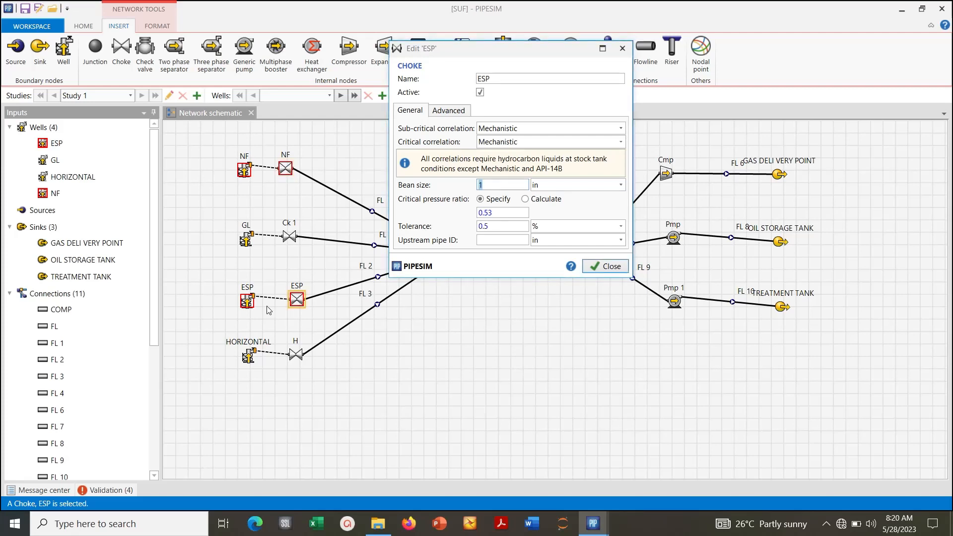
- Open the ESP well and review its downhole equipment, heat transfer and completions data
{"action": "left_click", "coordinate": [250, 304]}
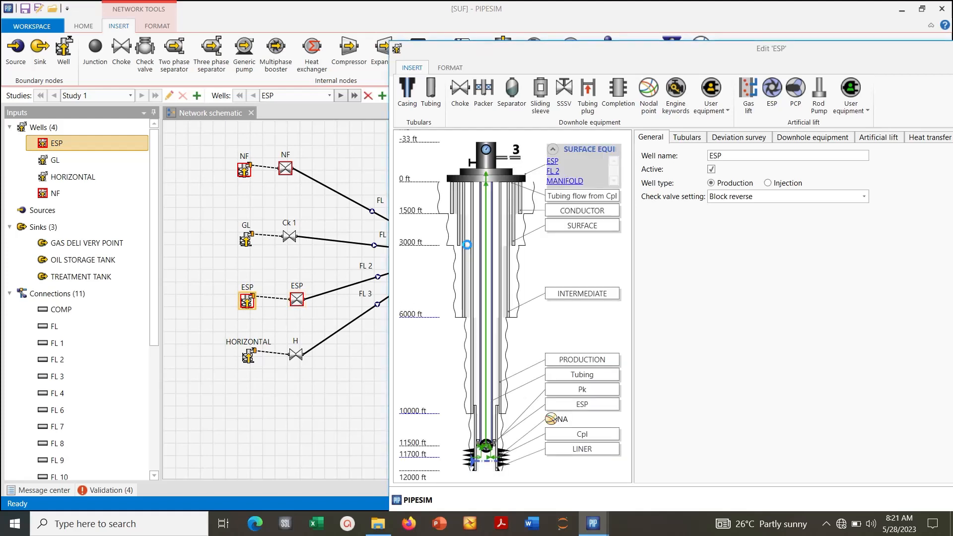
{"action": "left_click_drag", "start_coordinate": [906, 54], "coordinate": [665, 26]}
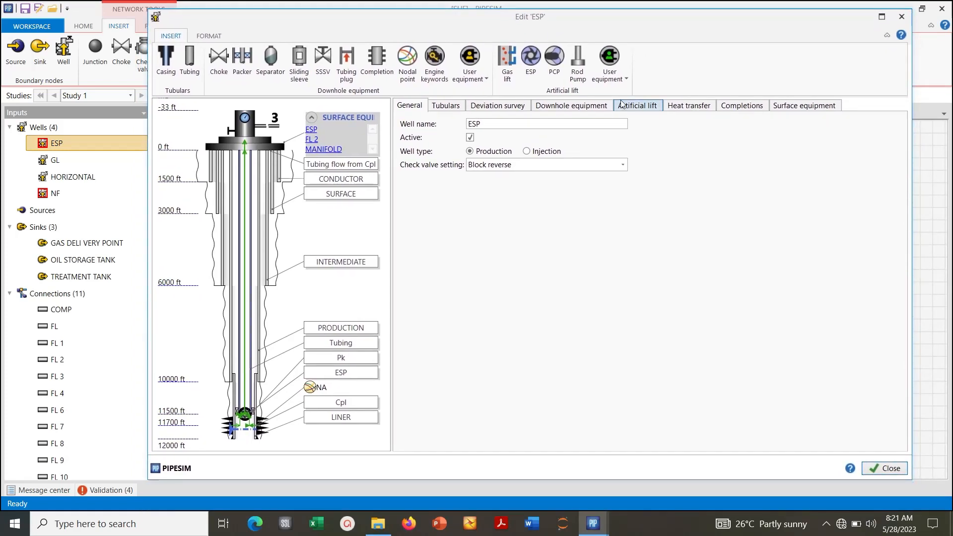
{"action": "left_click", "coordinate": [886, 35]}
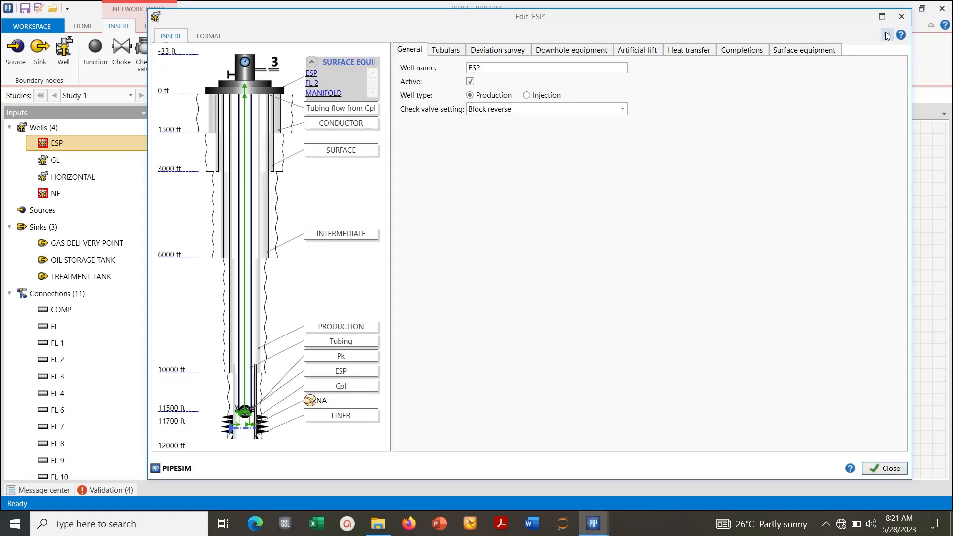
{"action": "left_click", "coordinate": [887, 35]}
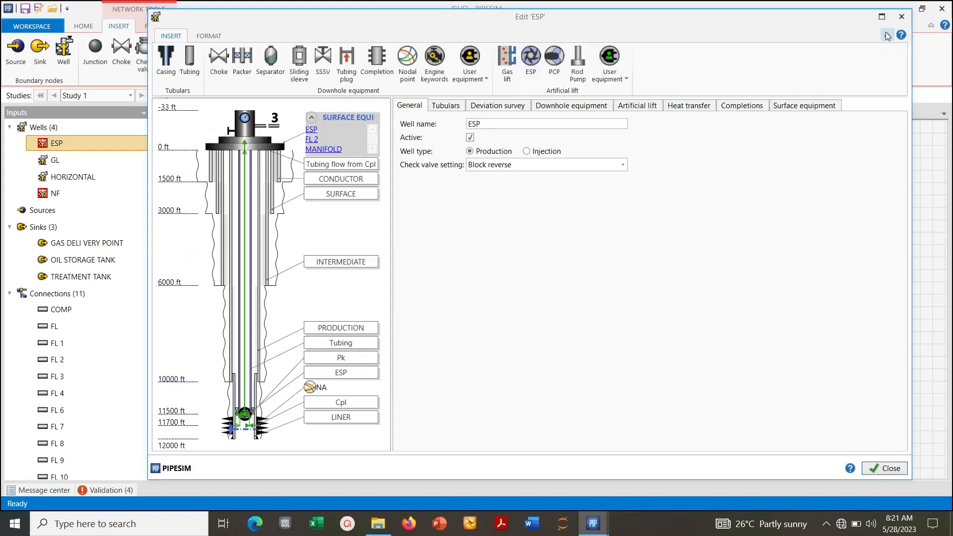
{"action": "left_click", "coordinate": [546, 108]}
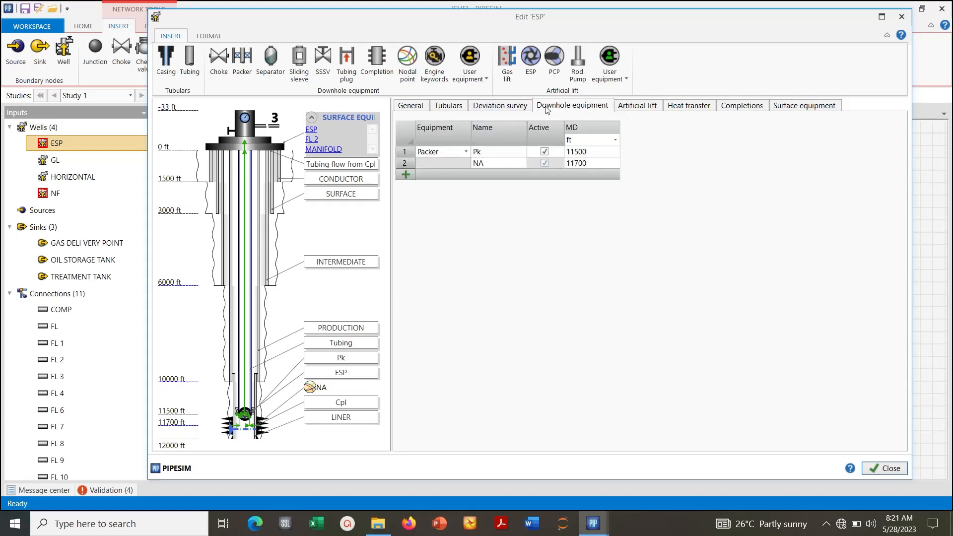
{"action": "left_click", "coordinate": [688, 106]}
{"action": "left_click", "coordinate": [731, 108]}
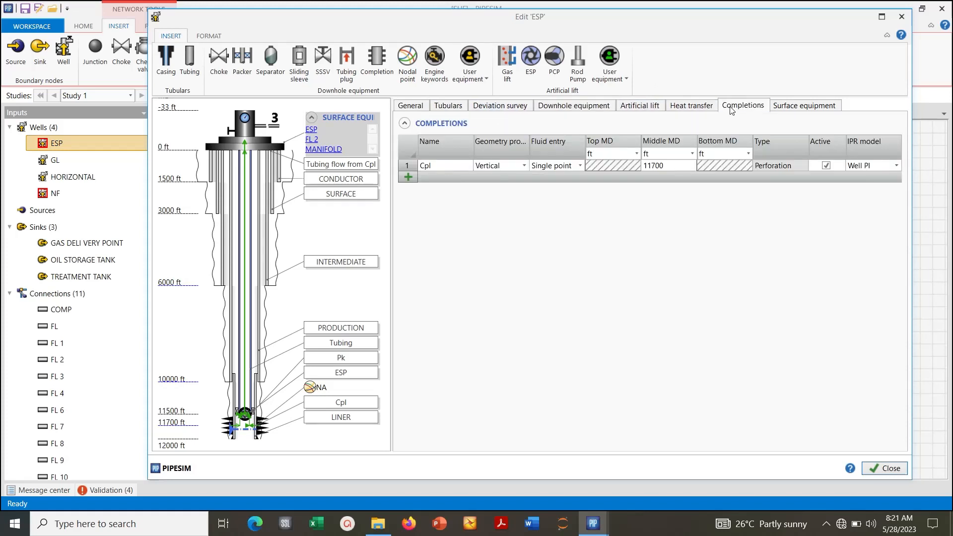
- Inspect the reservoir data and BOFluid_cc fluid properties of completion Cpl, then close the ESP well editor
{"action": "left_click", "coordinate": [407, 167]}
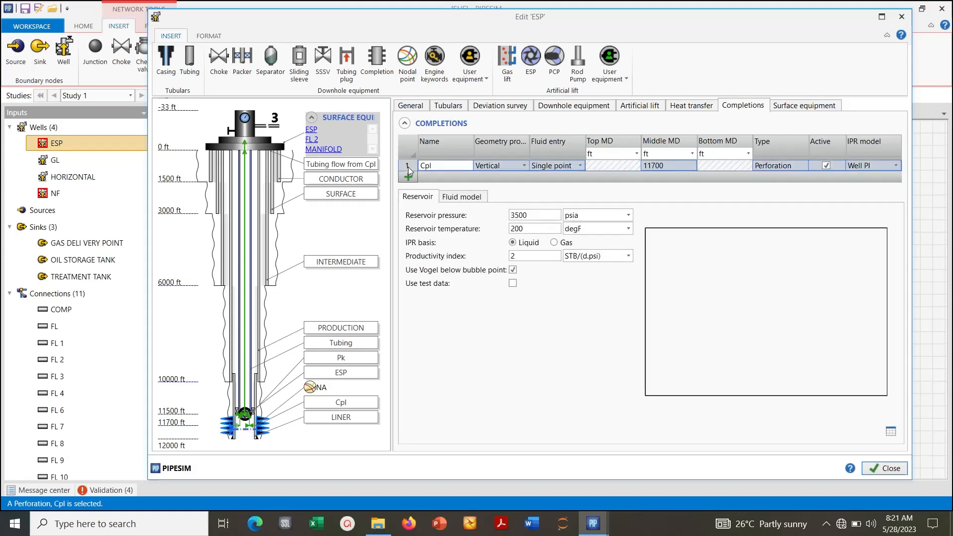
{"action": "left_click", "coordinate": [461, 196]}
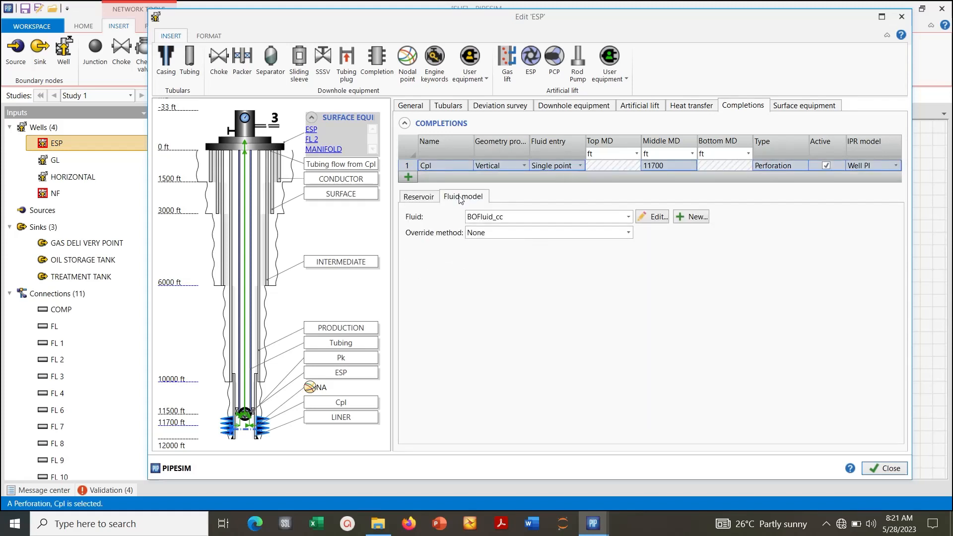
{"action": "left_click", "coordinate": [653, 218]}
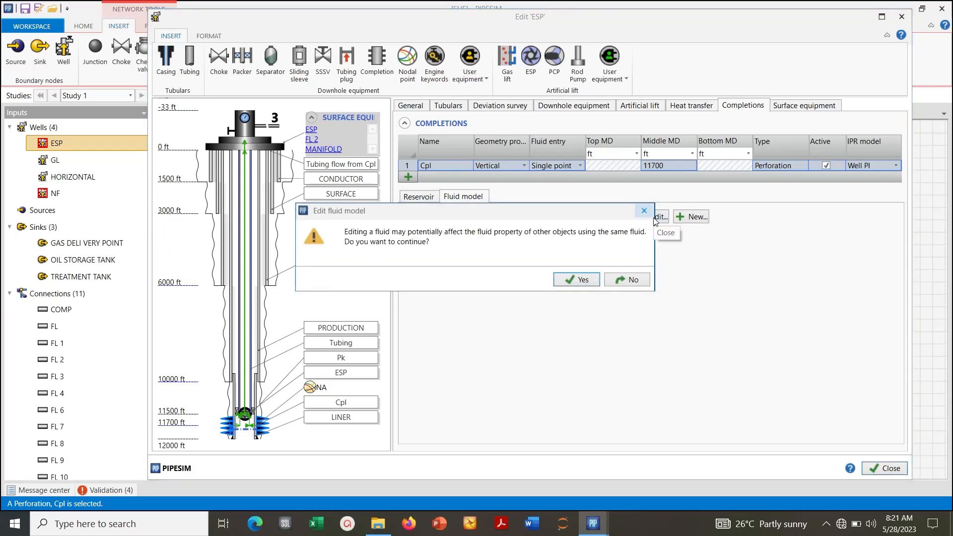
{"action": "left_click", "coordinate": [579, 282]}
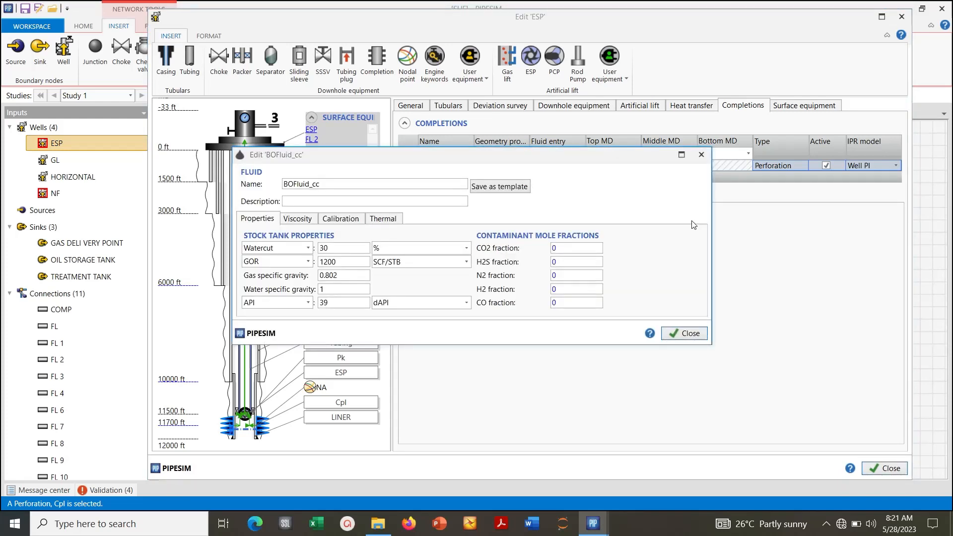
{"action": "left_click", "coordinate": [676, 332]}
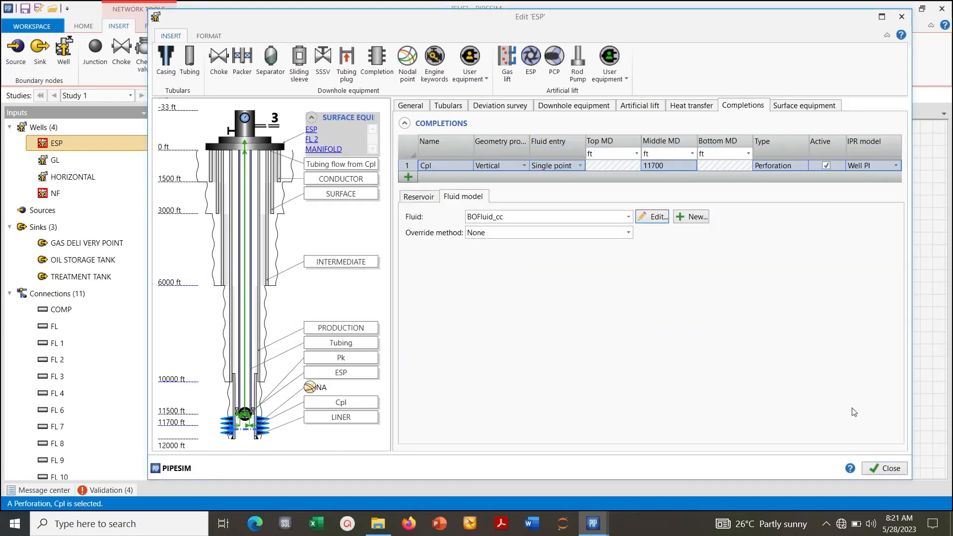
{"action": "left_click", "coordinate": [891, 468]}
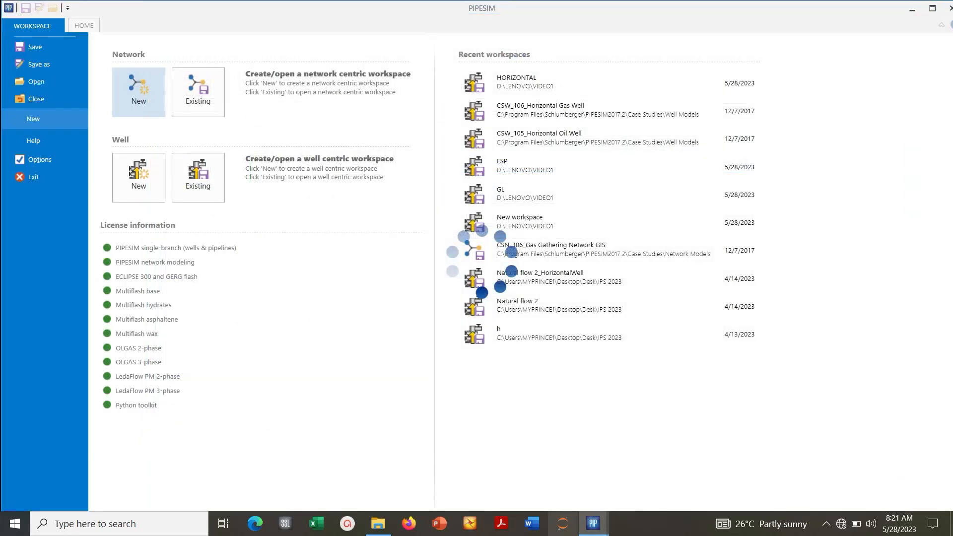
- Return to the SUF network window and shift the ESP well slightly downward to free space above it
{"action": "mouse_move", "coordinate": [600, 524]}
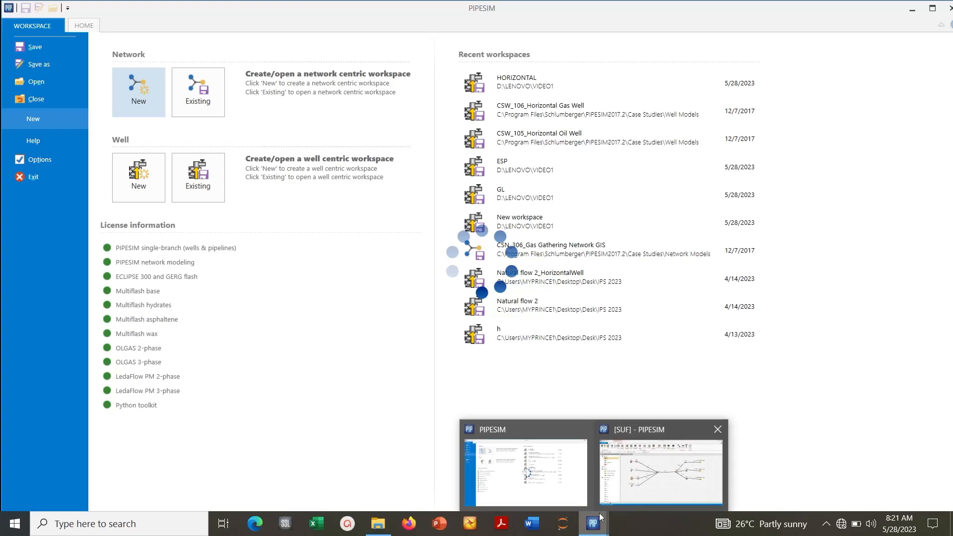
{"action": "left_click", "coordinate": [621, 484]}
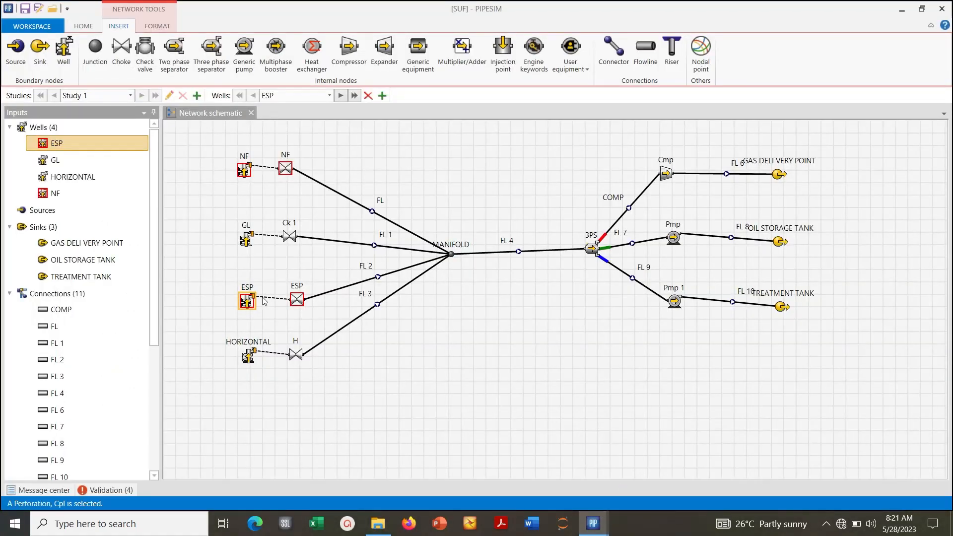
{"action": "left_click", "coordinate": [296, 300]}
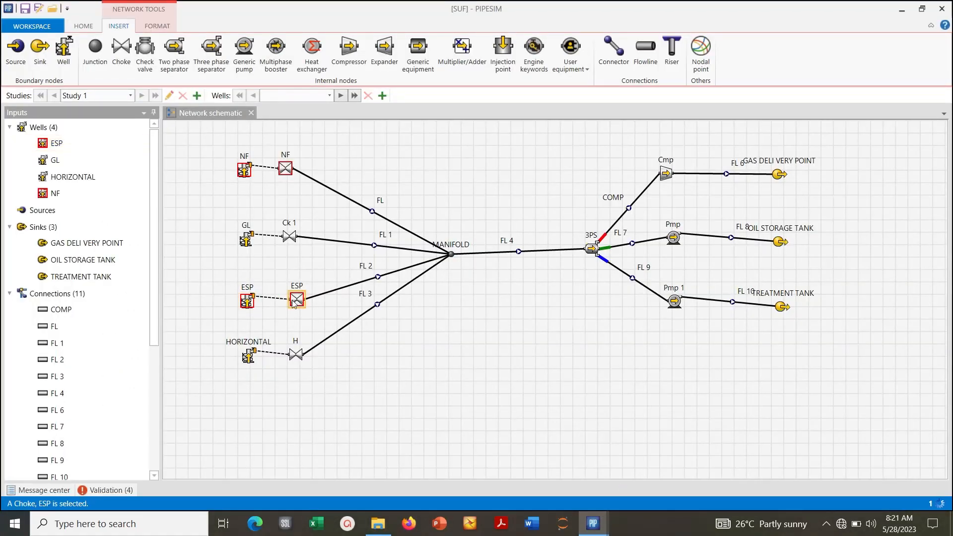
{"action": "left_click", "coordinate": [236, 273]}
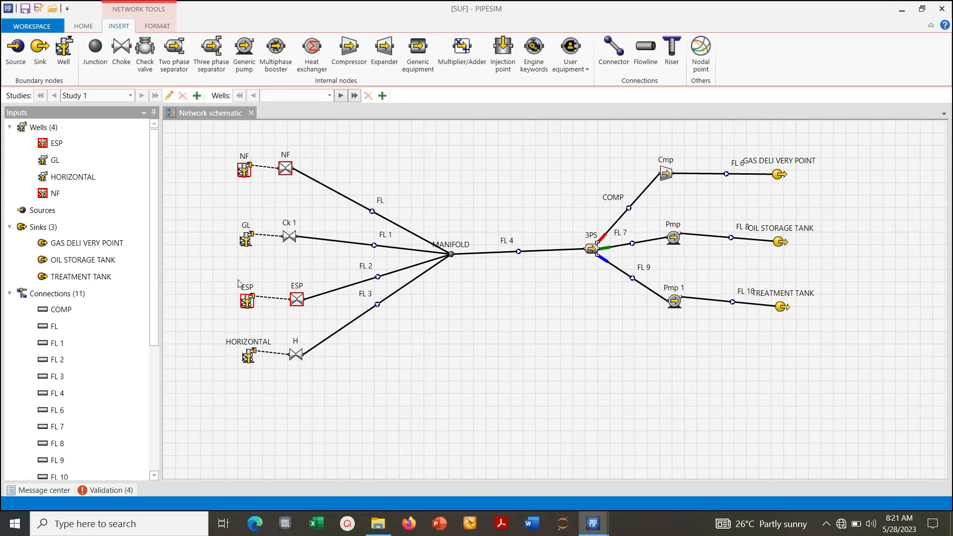
{"action": "left_click_drag", "start_coordinate": [247, 301], "coordinate": [251, 315]}
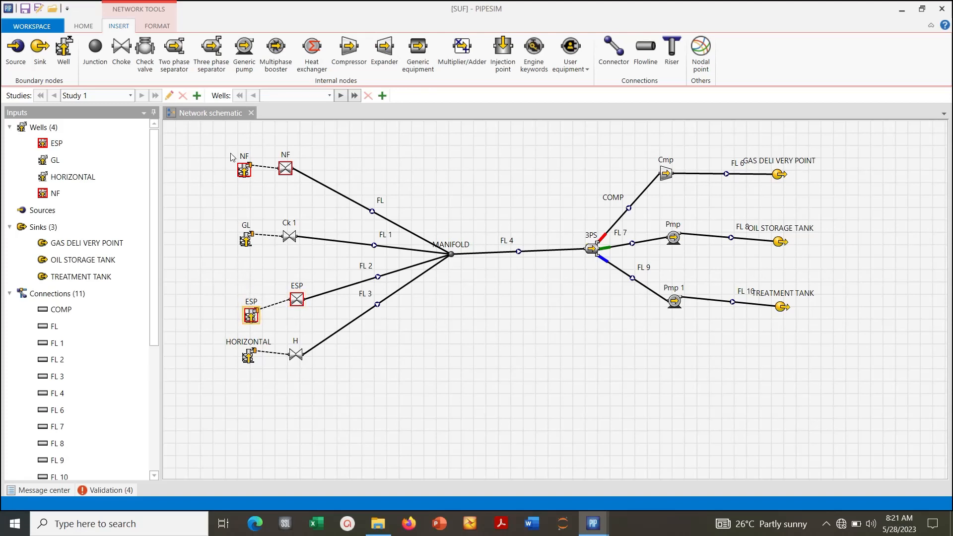
- Insert a new well between the GL and ESP wells from the model file ESP.pips, importing its fluid as a new copy
{"action": "left_click", "coordinate": [62, 54]}
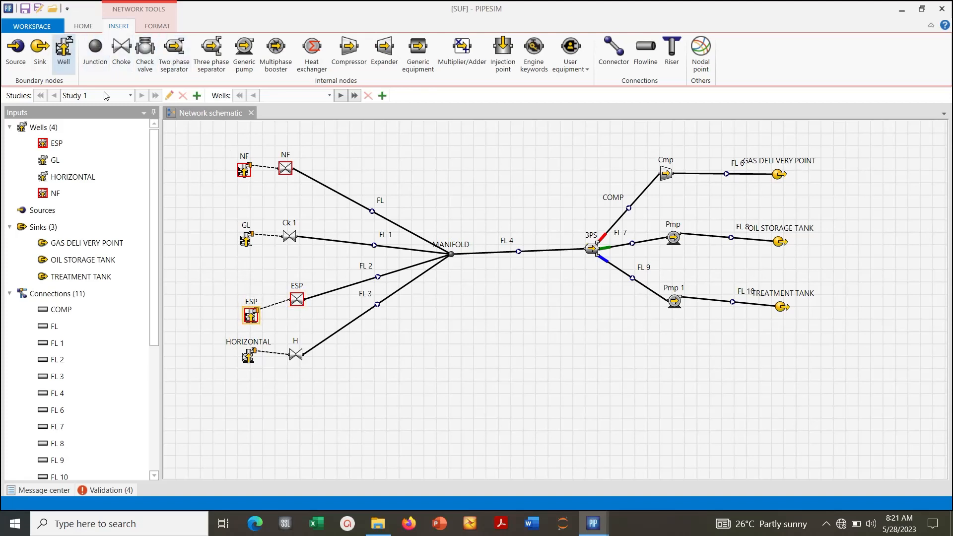
{"action": "left_click", "coordinate": [231, 264]}
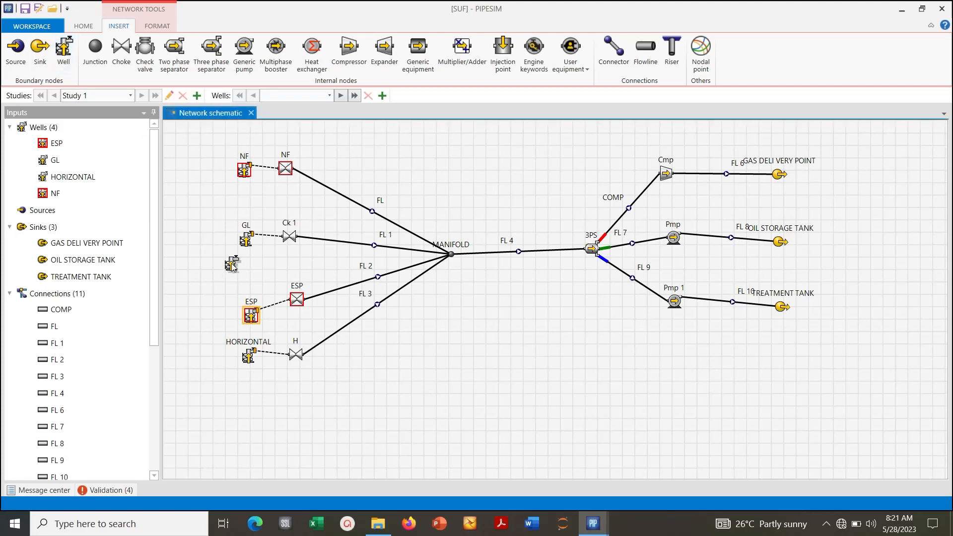
{"action": "left_click_drag", "start_coordinate": [232, 266], "coordinate": [234, 276]}
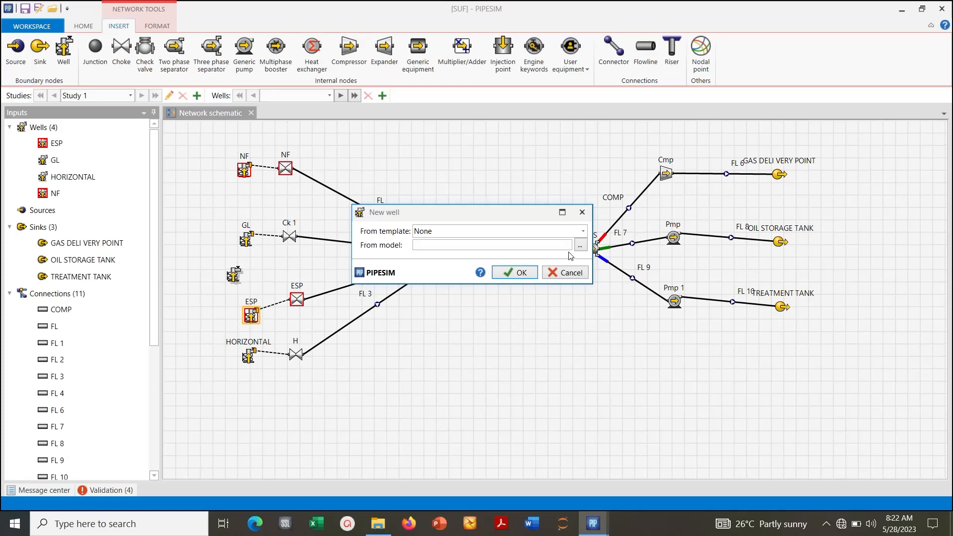
{"action": "left_click", "coordinate": [579, 245]}
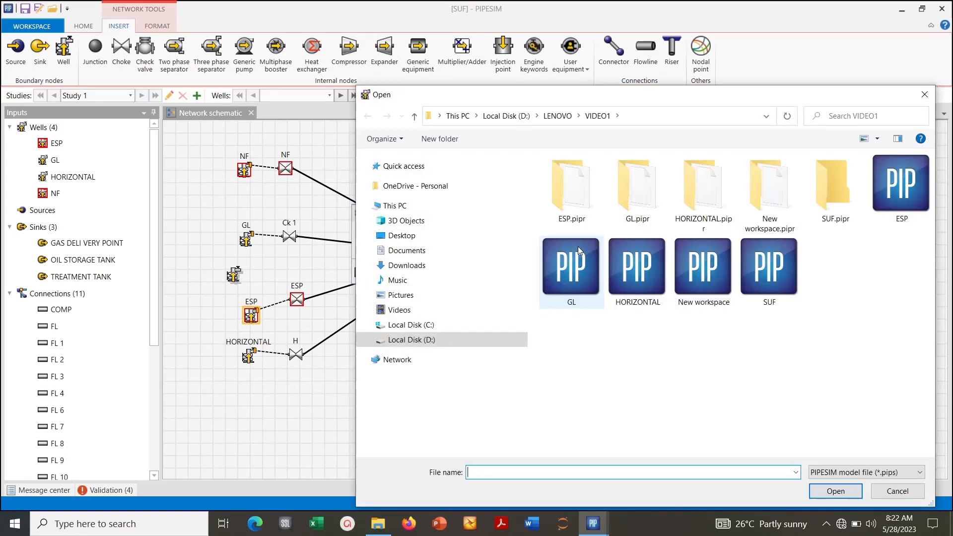
{"action": "double_click", "coordinate": [901, 206]}
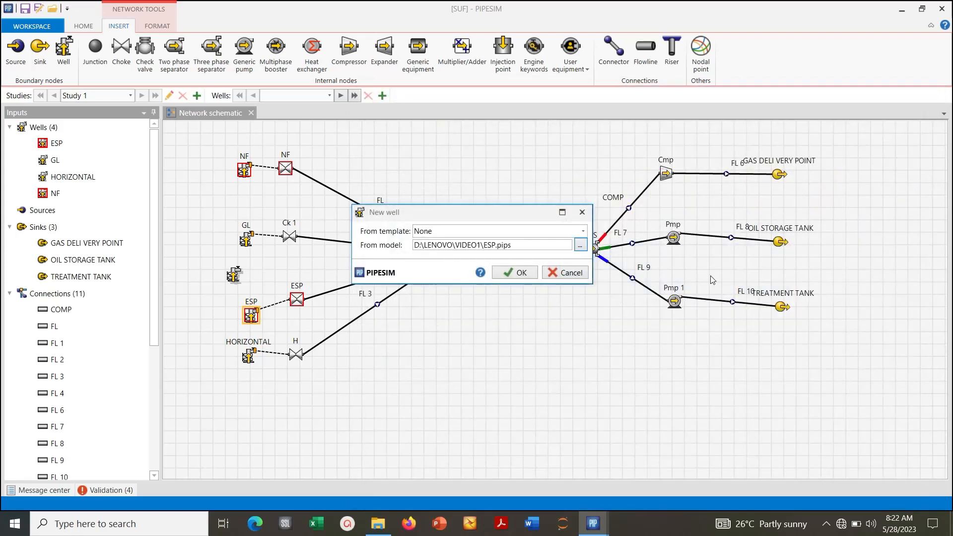
{"action": "left_click", "coordinate": [528, 273]}
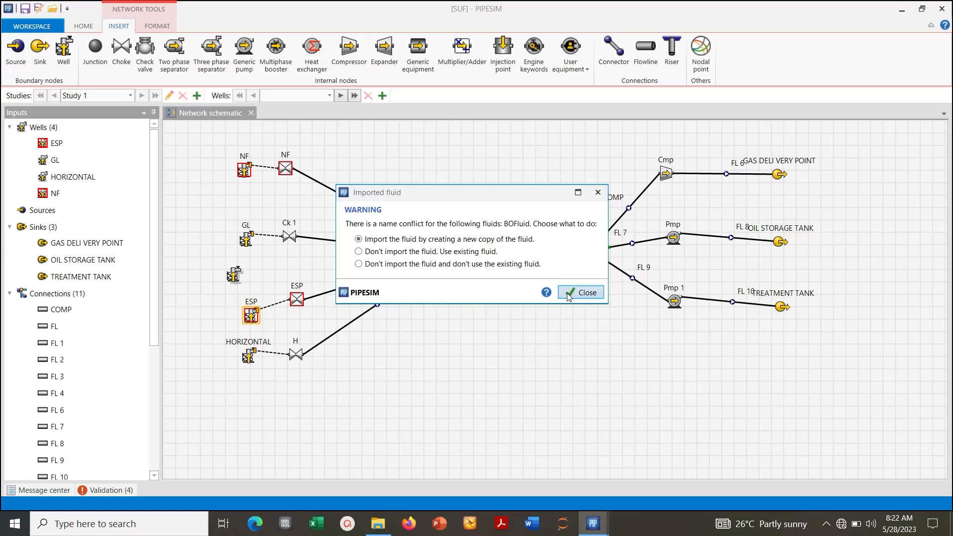
{"action": "left_click", "coordinate": [568, 294]}
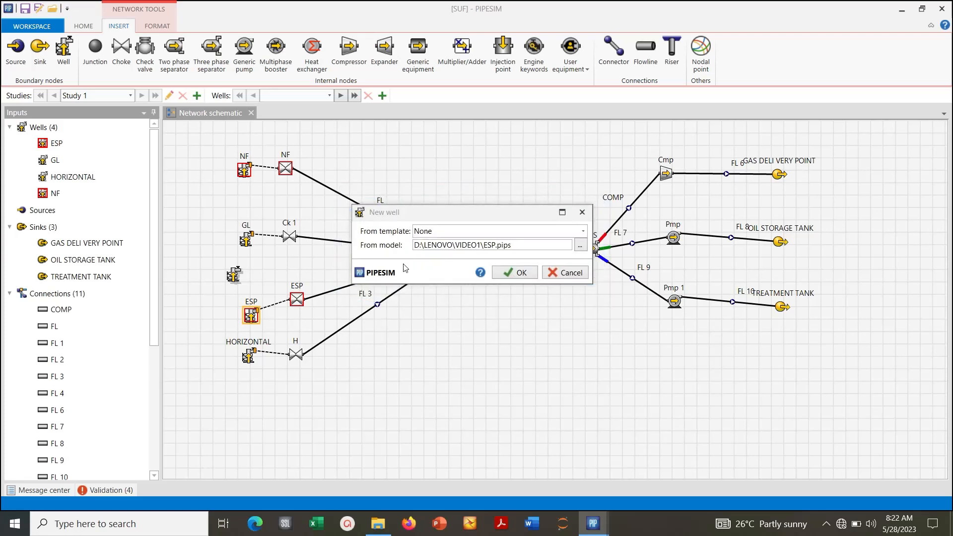
{"action": "left_click", "coordinate": [538, 273]}
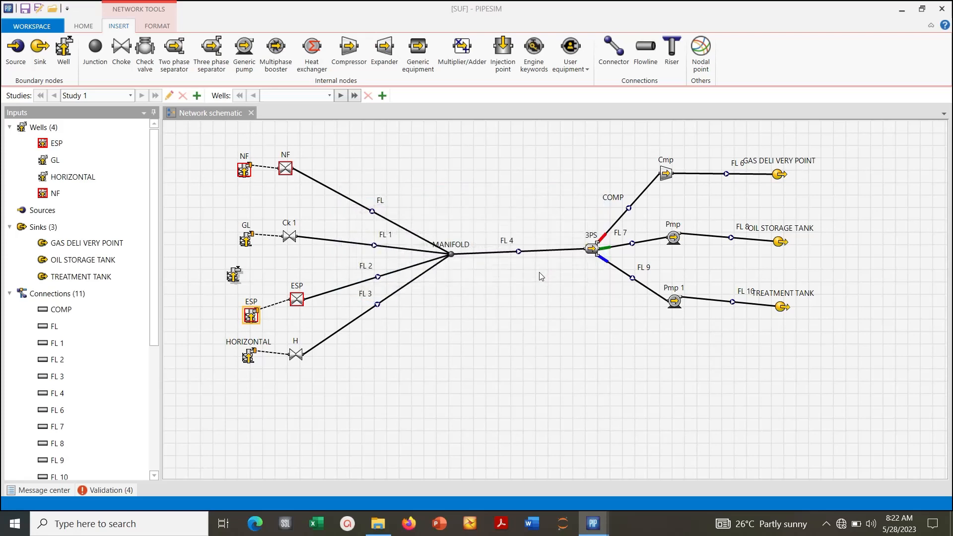
- Place a choke between the newly inserted well and the manifold, and set its bean size to 1 in
{"action": "left_click", "coordinate": [261, 272]}
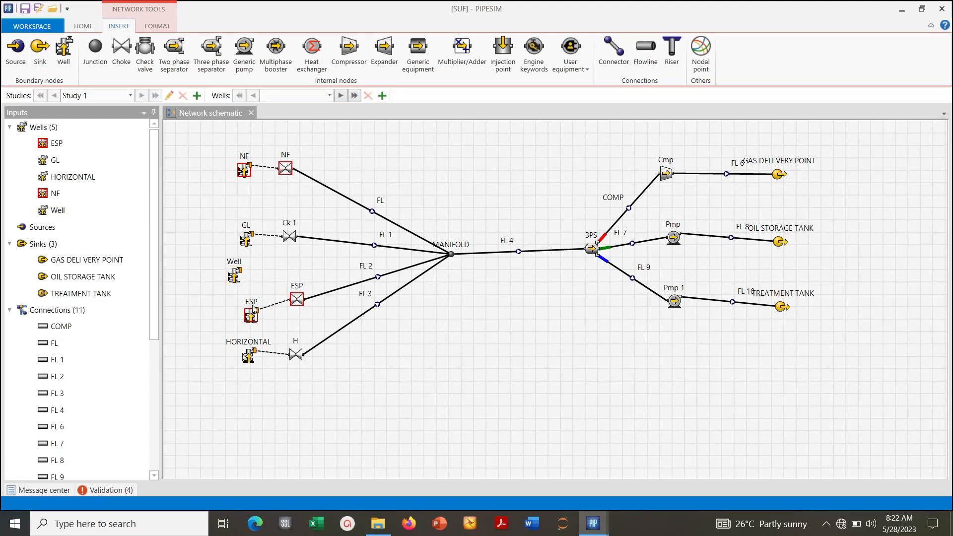
{"action": "left_click", "coordinate": [126, 48]}
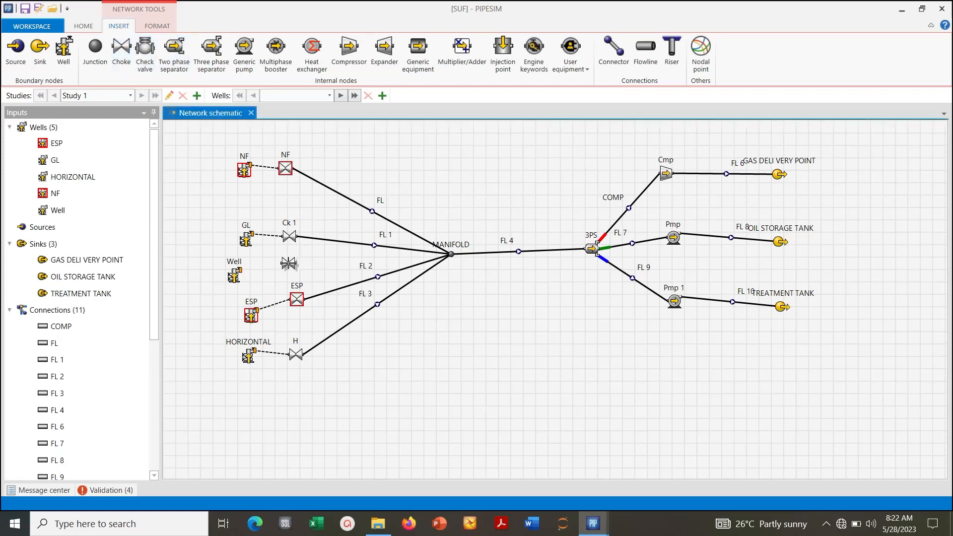
{"action": "left_click", "coordinate": [289, 263]}
{"action": "double_click", "coordinate": [290, 264]}
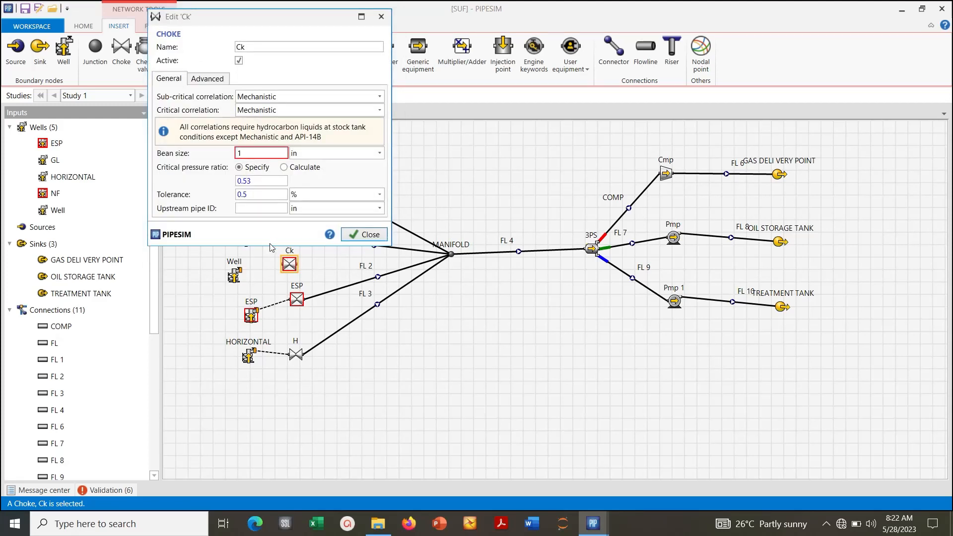
{"action": "left_click", "coordinate": [362, 235]}
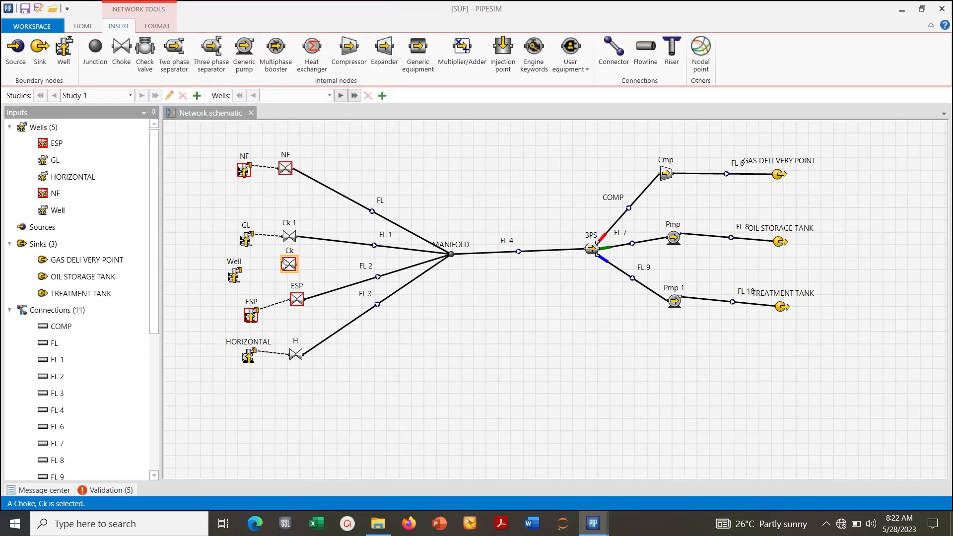
- Link the new well to choke Ck with a connector and recheck the choke's settings
{"action": "left_click", "coordinate": [614, 50]}
{"action": "left_click_drag", "start_coordinate": [287, 266], "coordinate": [248, 276]}
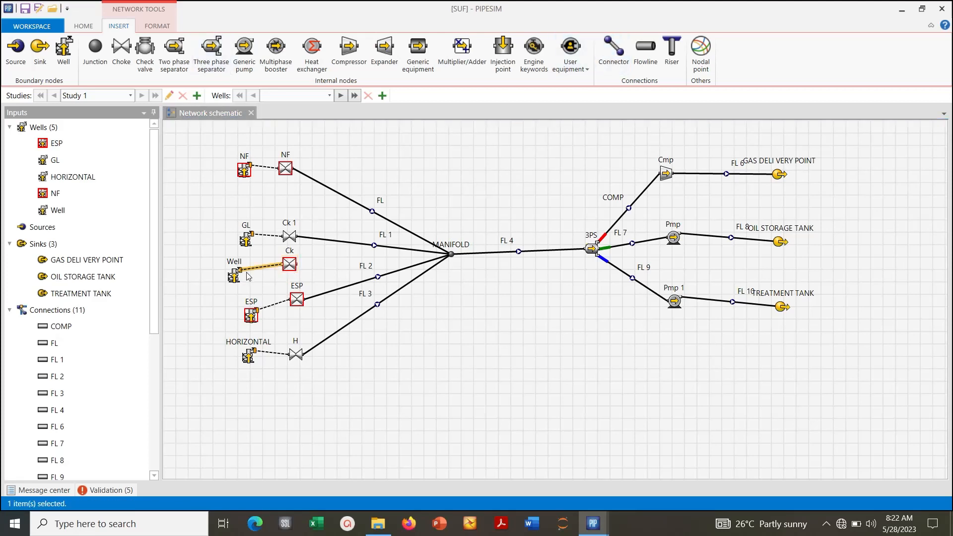
{"action": "left_click", "coordinate": [266, 287]}
{"action": "left_click", "coordinate": [293, 270]}
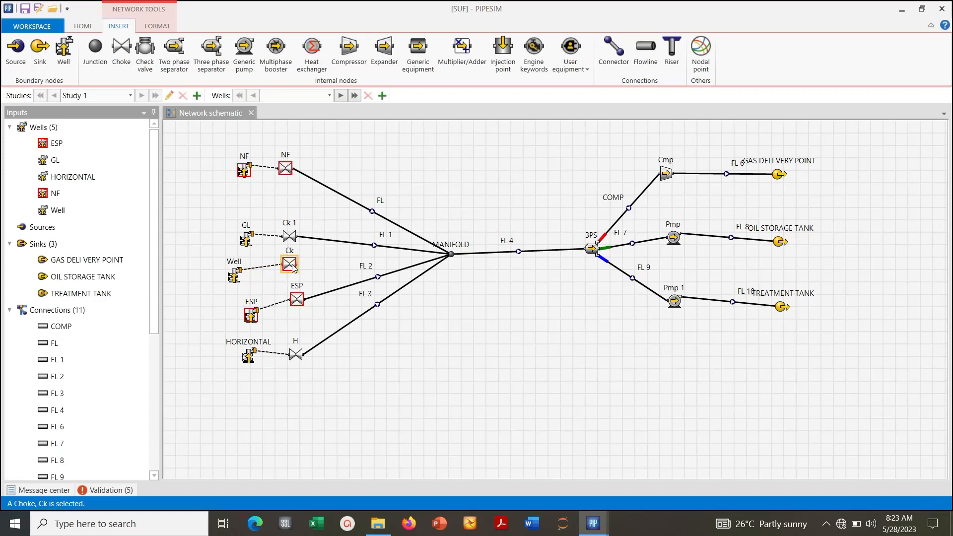
{"action": "double_click", "coordinate": [294, 268]}
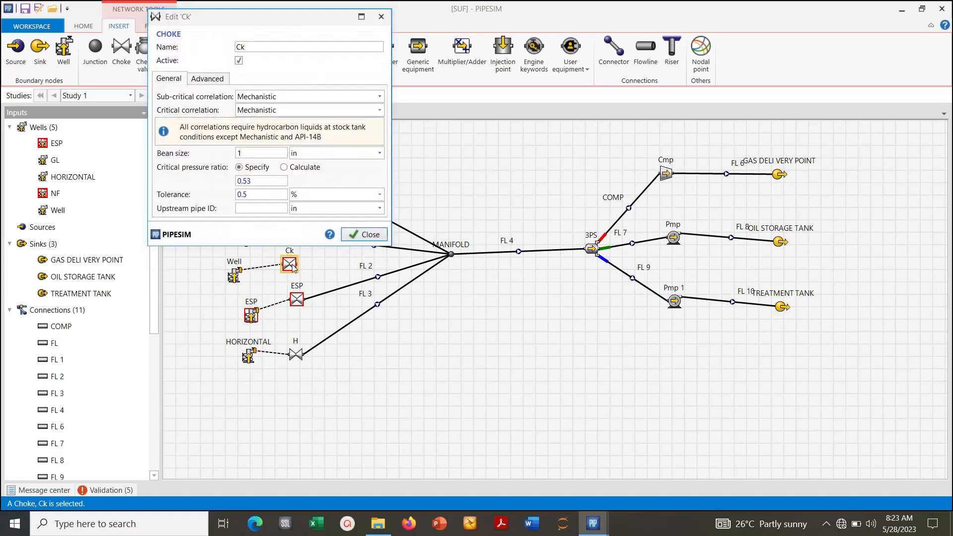
{"action": "left_click", "coordinate": [364, 234]}
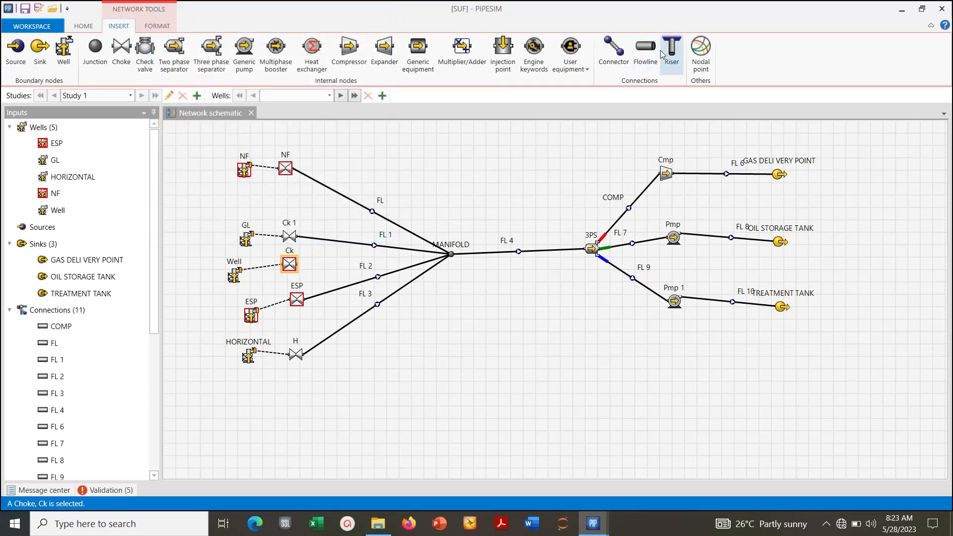
- Draw a flowline from choke Ck to the MANIFOLD junction
{"action": "left_click", "coordinate": [645, 50]}
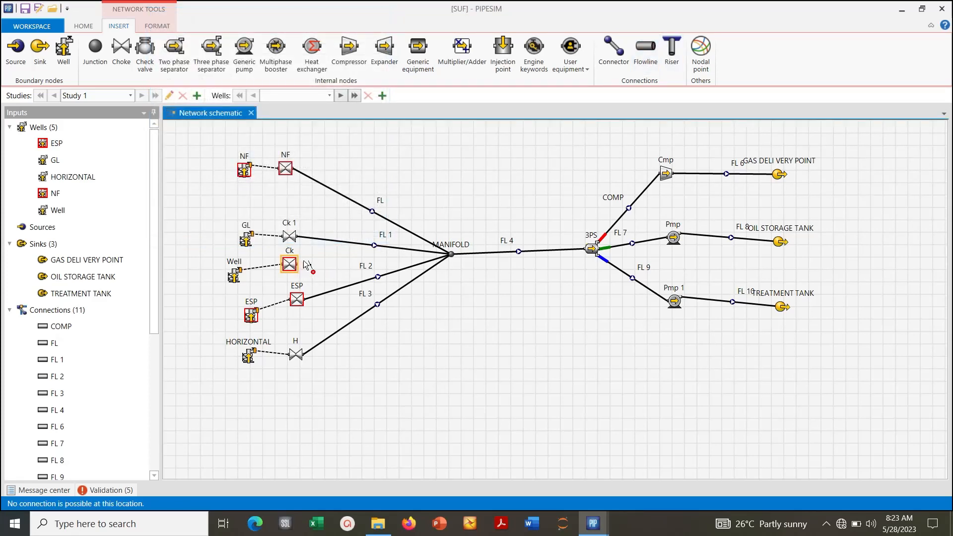
{"action": "left_click_drag", "start_coordinate": [300, 265], "coordinate": [445, 254]}
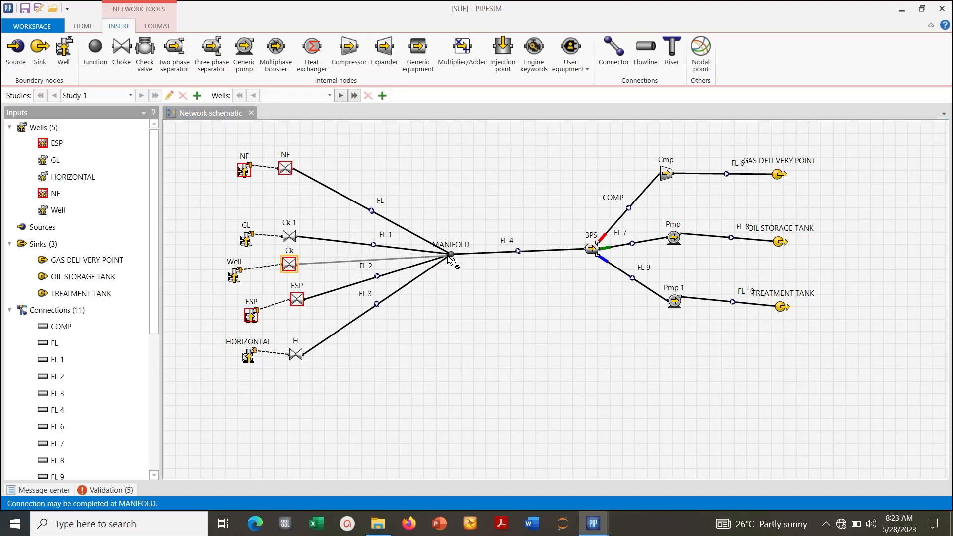
{"action": "left_click", "coordinate": [449, 256]}
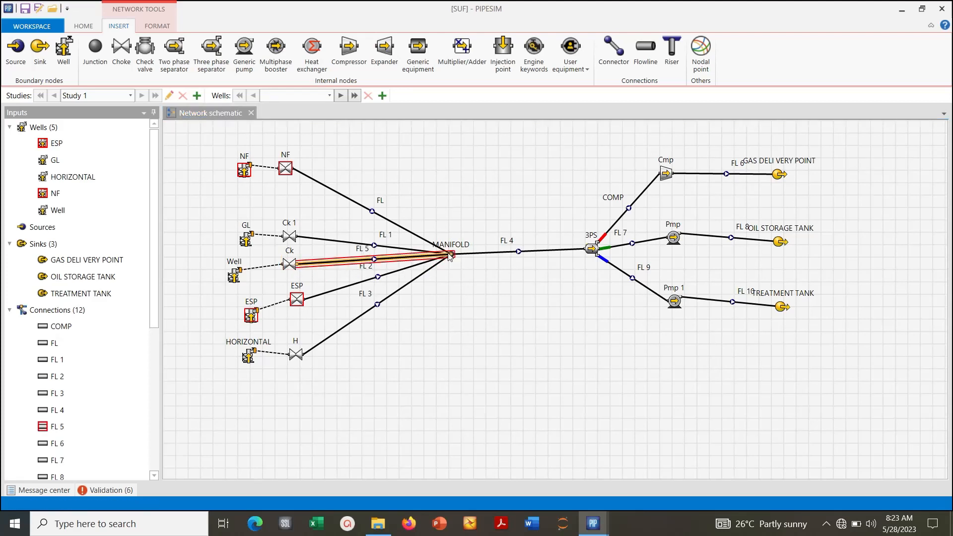
- Give flowline FL 5 a 4 in inside diameter, an undulation rate of 0 and a horizontal distance of 50 ft
{"action": "left_click", "coordinate": [327, 264]}
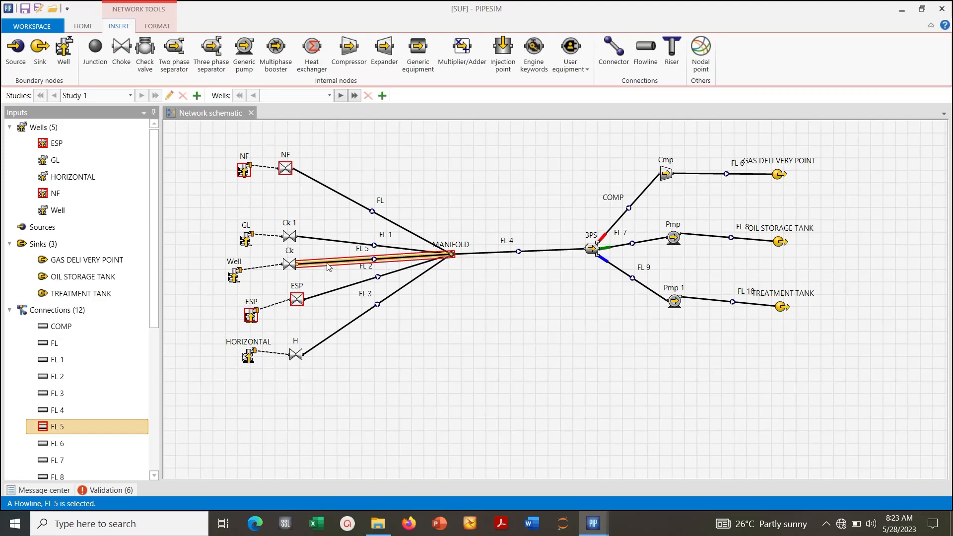
{"action": "double_click", "coordinate": [327, 265]}
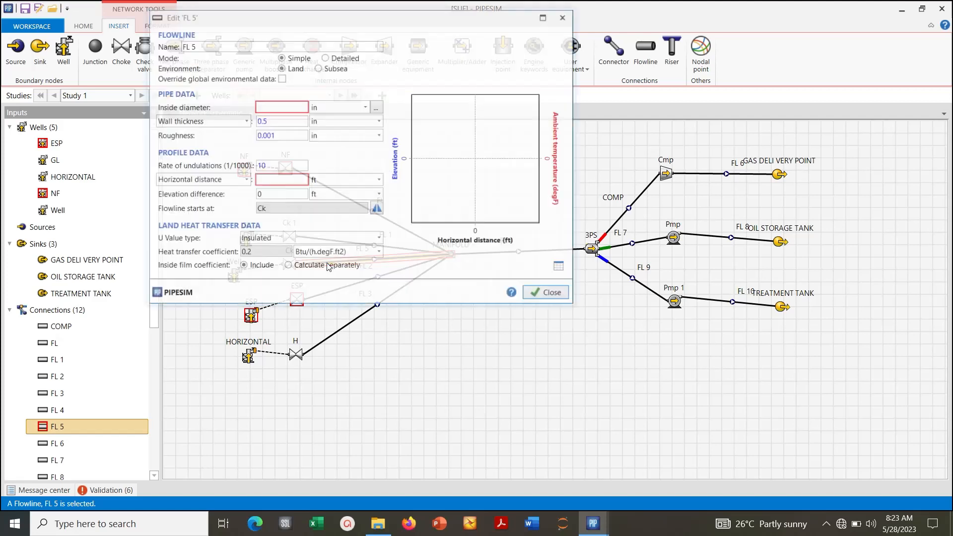
{"action": "left_click", "coordinate": [274, 107]}
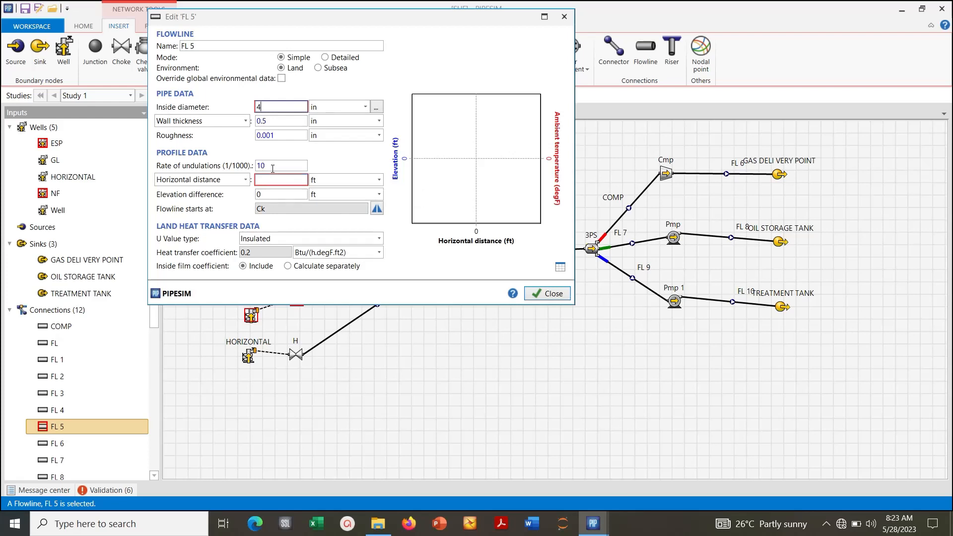
{"action": "left_click_drag", "start_coordinate": [271, 167], "coordinate": [249, 170]}
{"action": "type", "text": "0"}
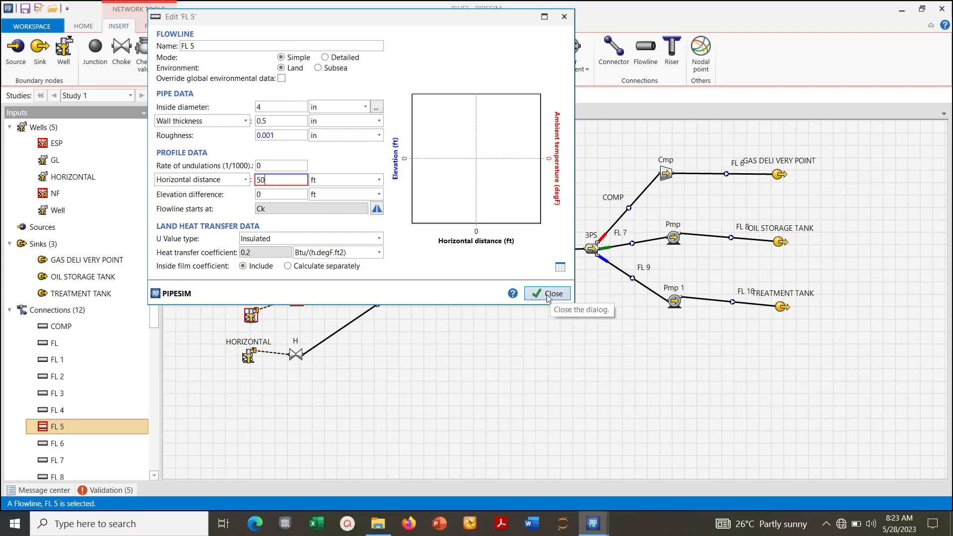
{"action": "left_click", "coordinate": [341, 239]}
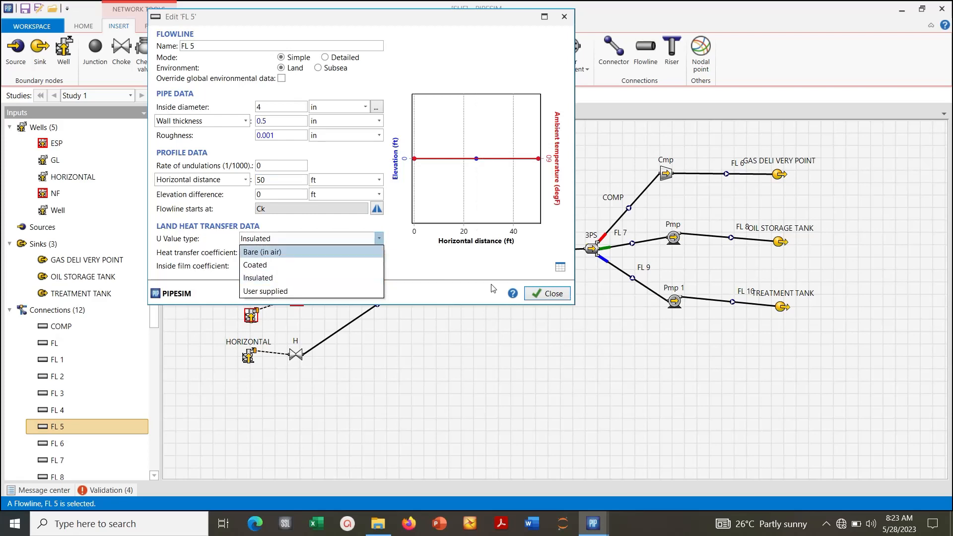
{"action": "left_click", "coordinate": [540, 294]}
{"action": "left_click", "coordinate": [540, 294]}
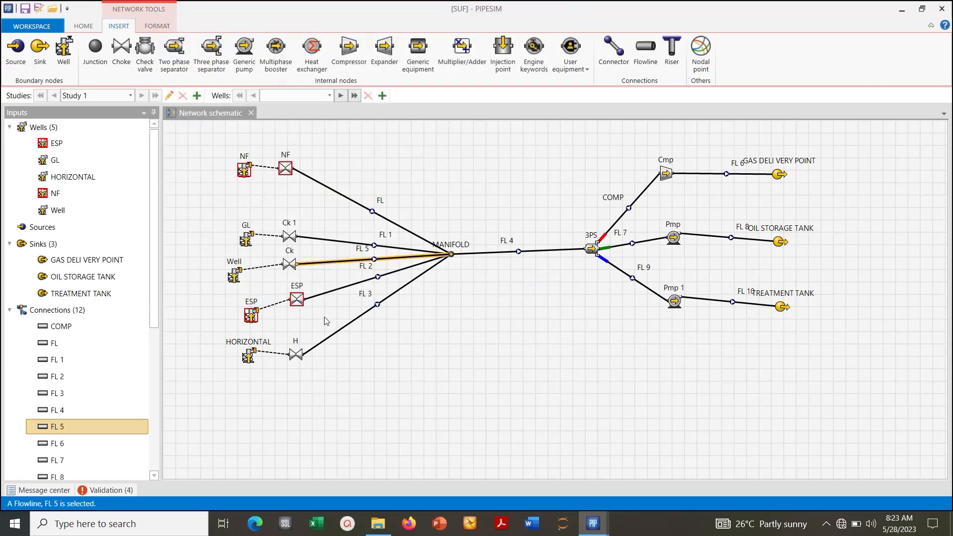
- Delete the ESP choke and the old ESP well from the network
{"action": "left_click", "coordinate": [301, 301]}
{"action": "right_click", "coordinate": [302, 301]}
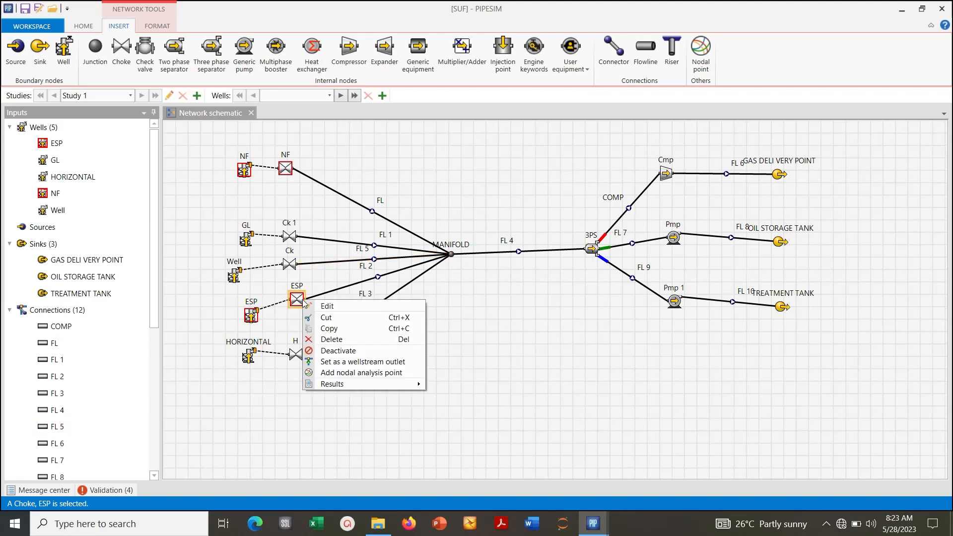
{"action": "left_click", "coordinate": [318, 339]}
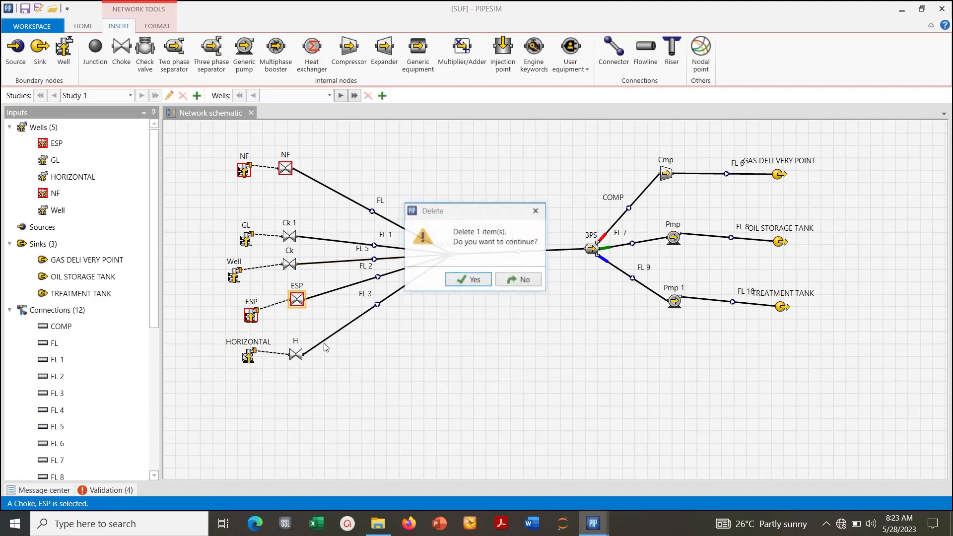
{"action": "left_click", "coordinate": [448, 281]}
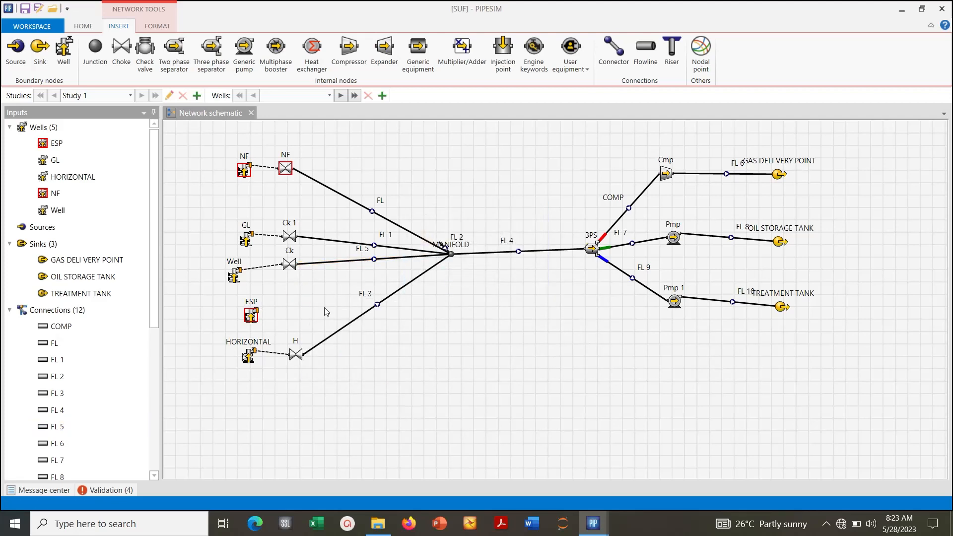
{"action": "right_click", "coordinate": [253, 316]}
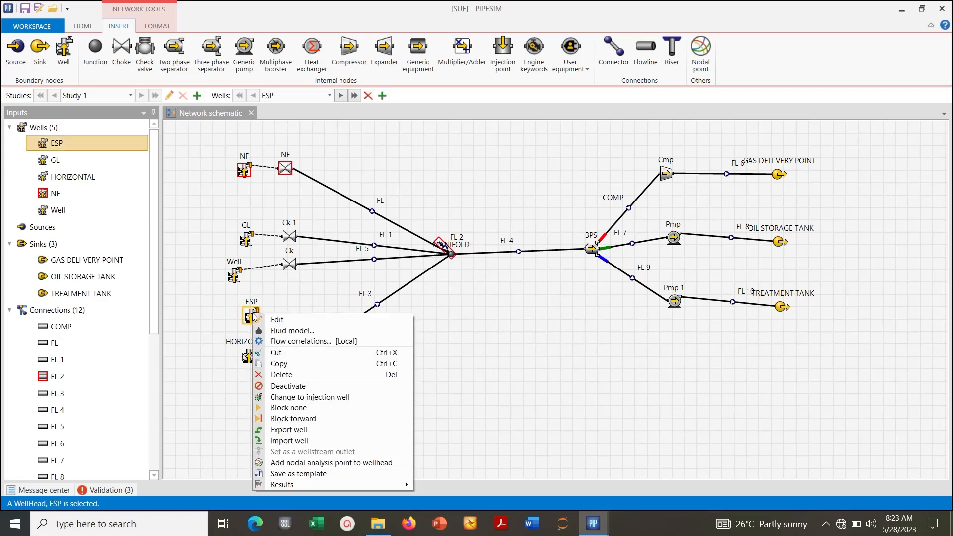
{"action": "left_click", "coordinate": [282, 374]}
{"action": "left_click", "coordinate": [474, 280]}
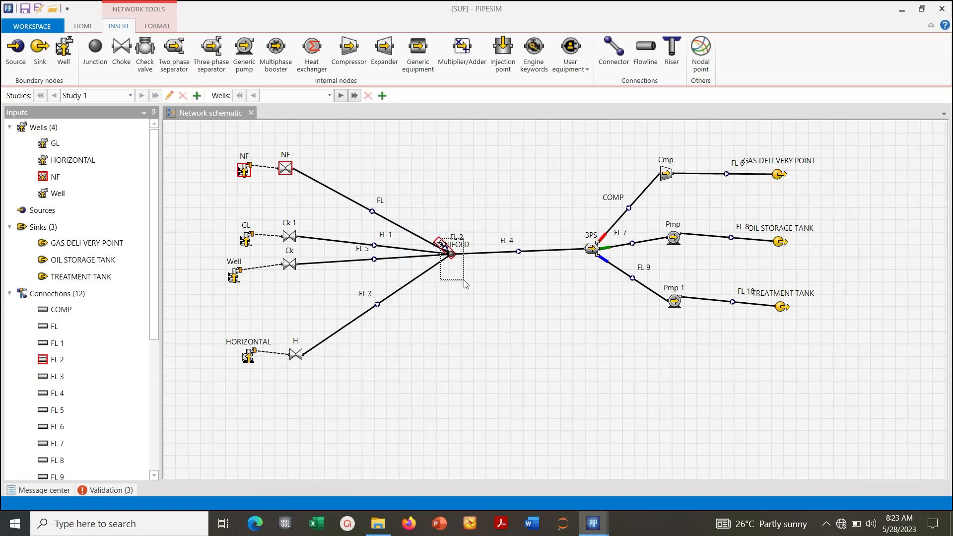
- Shift the MANIFOLD junction slightly downward to expose the dangling flowline FL 2, and delete that flowline
{"action": "left_click", "coordinate": [446, 250]}
{"action": "left_click_drag", "start_coordinate": [449, 252], "coordinate": [444, 277]}
{"action": "double_click", "coordinate": [441, 247]}
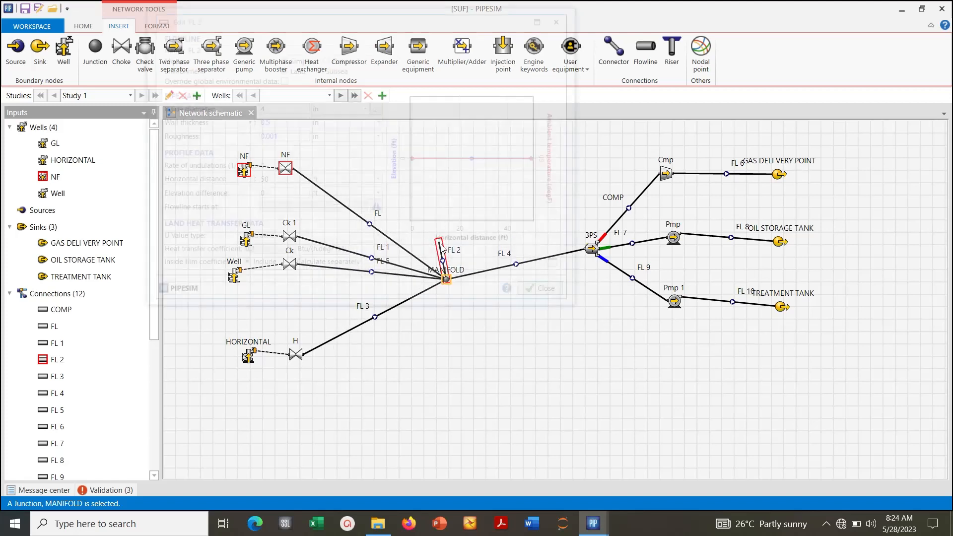
{"action": "left_click", "coordinate": [540, 296]}
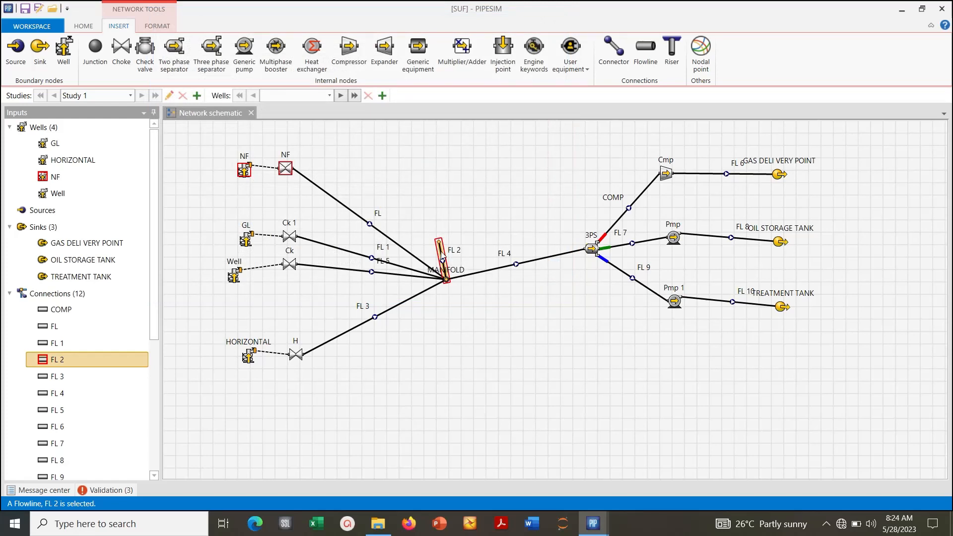
{"action": "right_click", "coordinate": [441, 258]}
{"action": "left_click", "coordinate": [463, 302]}
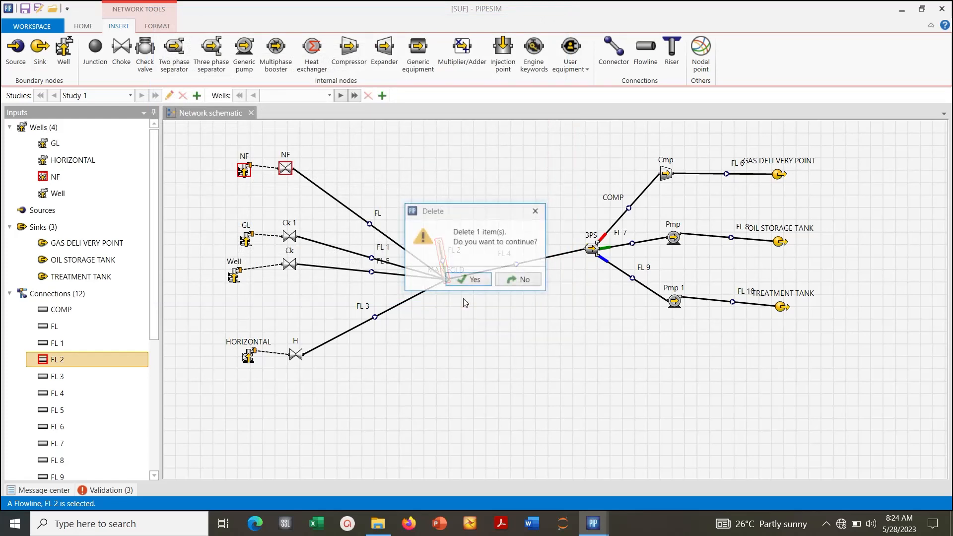
{"action": "left_click", "coordinate": [463, 279]}
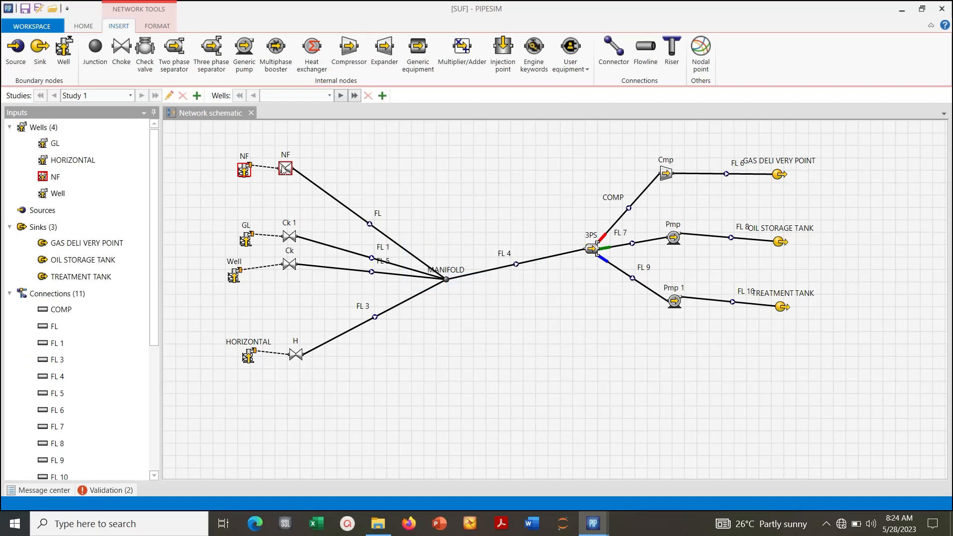
- Spread the NF well and its choke farther apart in the schematic, and rename the well W
{"action": "left_click_drag", "start_coordinate": [284, 169], "coordinate": [218, 162]}
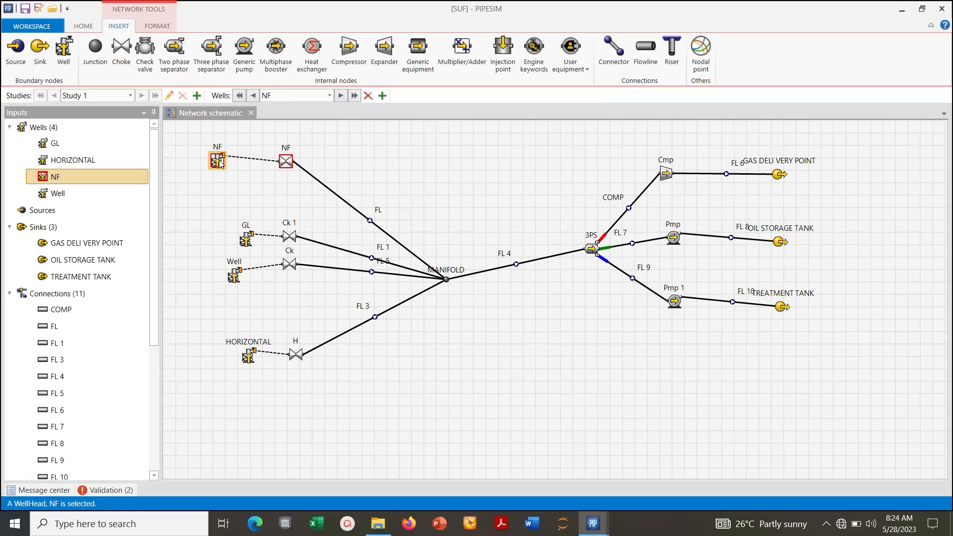
{"action": "double_click", "coordinate": [218, 161]}
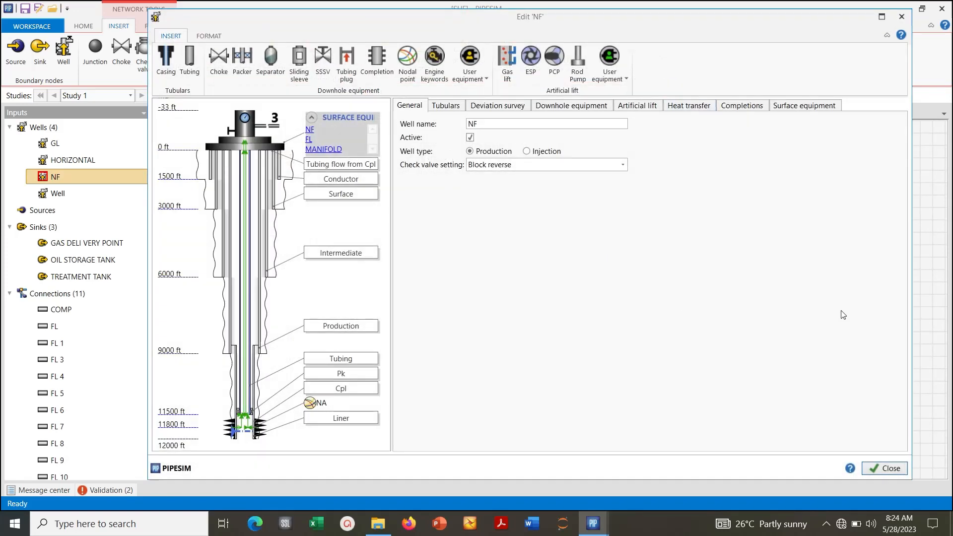
{"action": "left_click", "coordinate": [879, 468]}
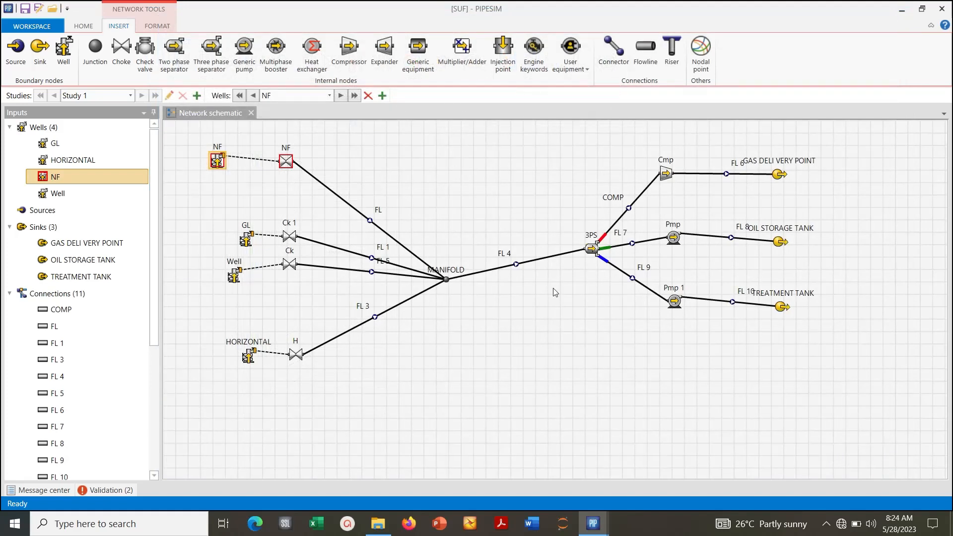
{"action": "double_click", "coordinate": [215, 161]}
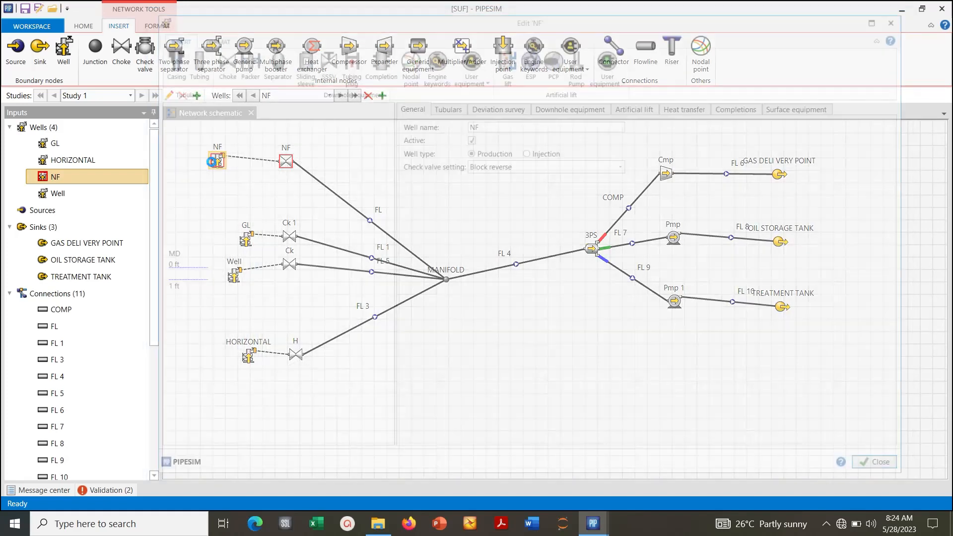
{"action": "left_click_drag", "start_coordinate": [488, 123], "coordinate": [461, 131]}
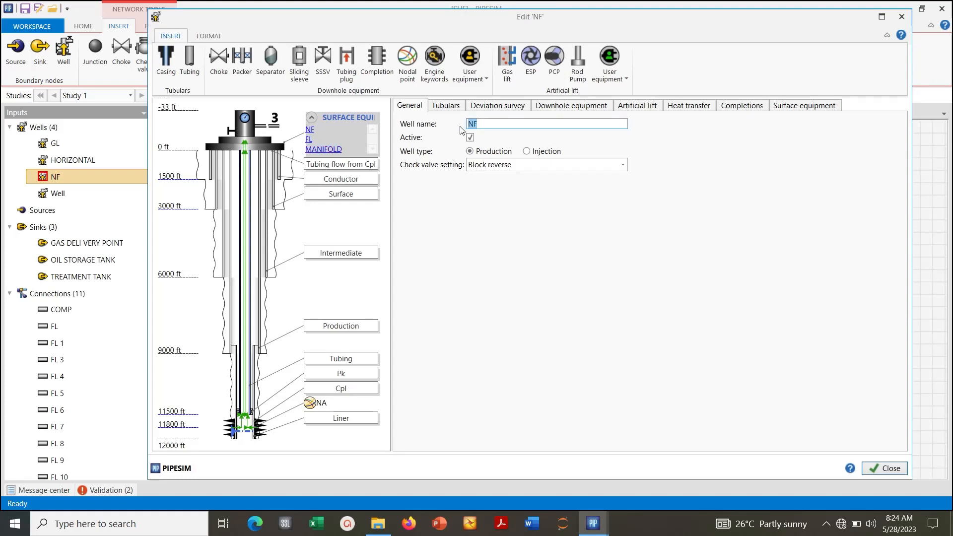
{"action": "type", "text": "W"}
{"action": "left_click", "coordinate": [872, 469]}
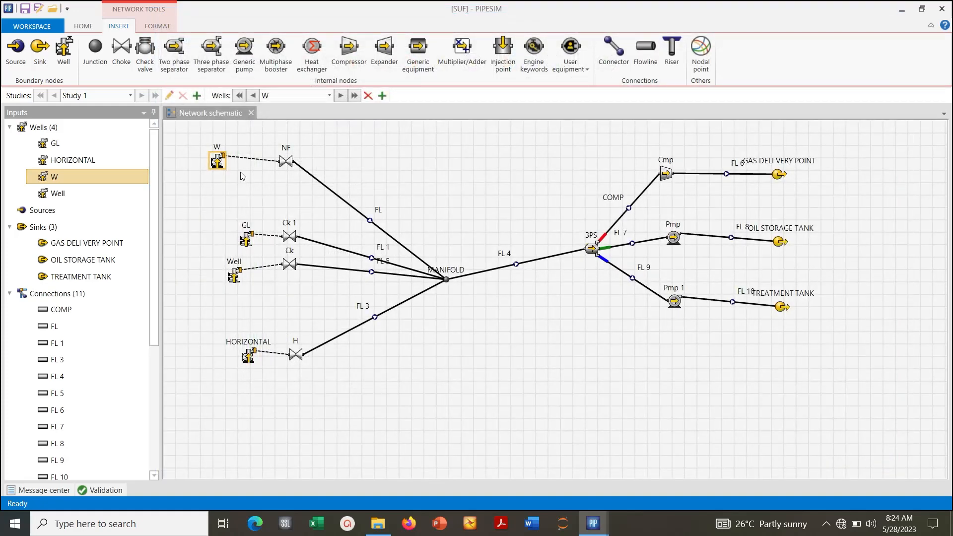
- Rename the well W as NF1
{"action": "left_click", "coordinate": [227, 159]}
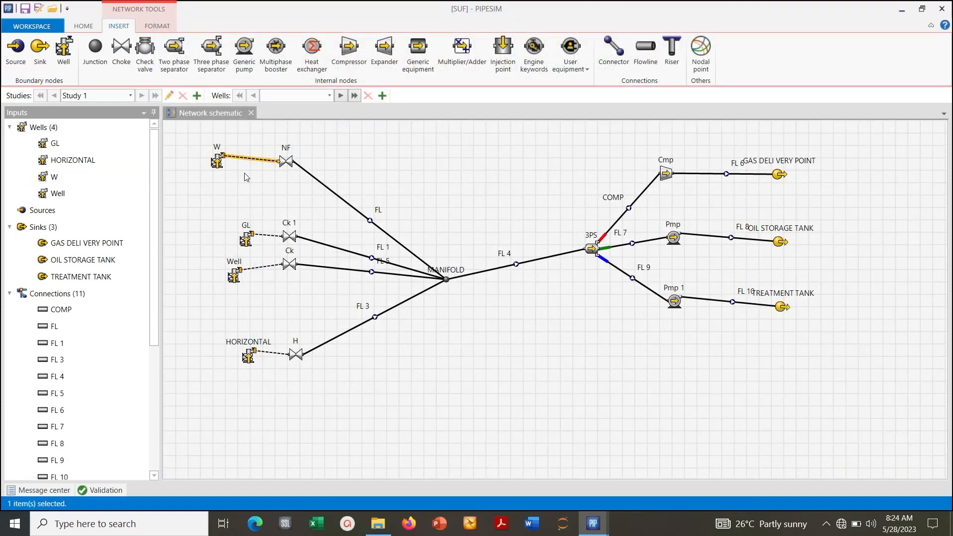
{"action": "left_click", "coordinate": [218, 162]}
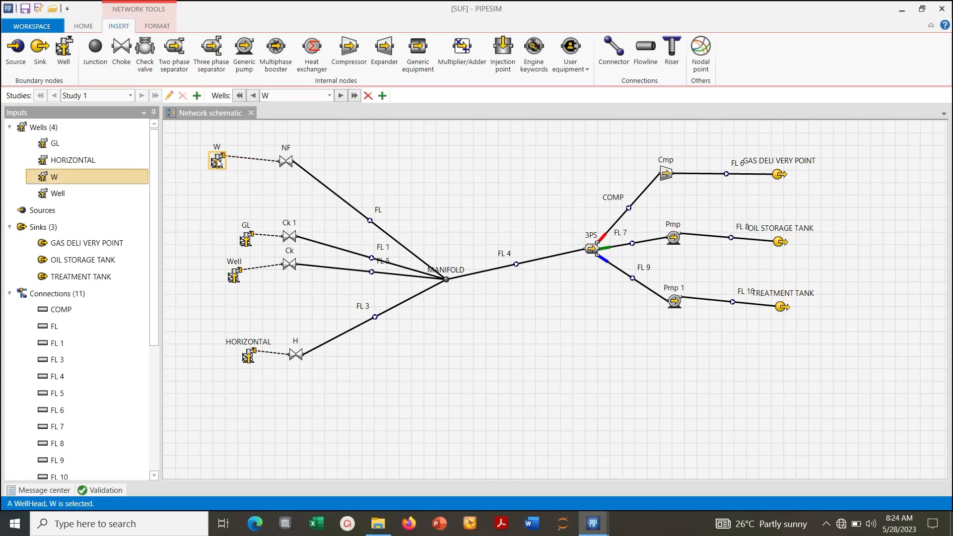
{"action": "double_click", "coordinate": [217, 162]}
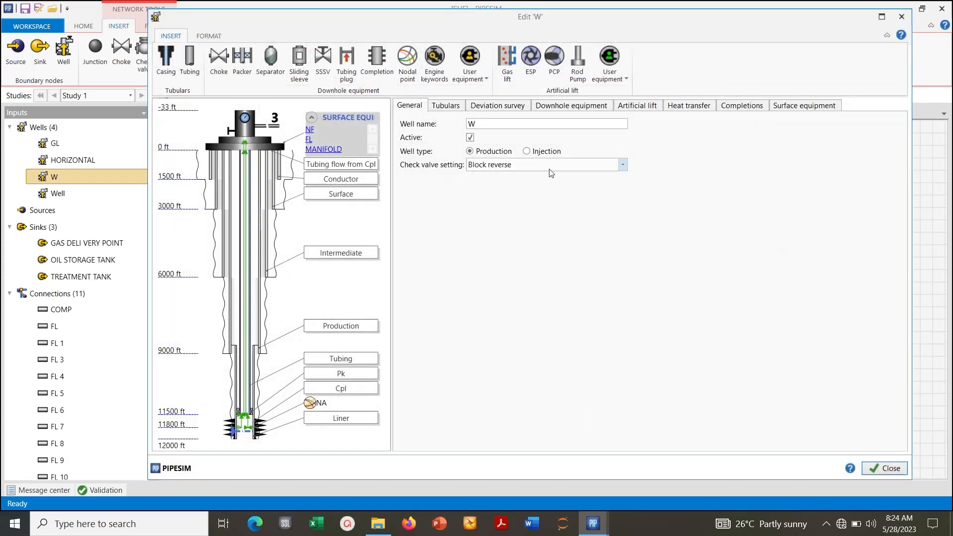
{"action": "double_click", "coordinate": [484, 125]}
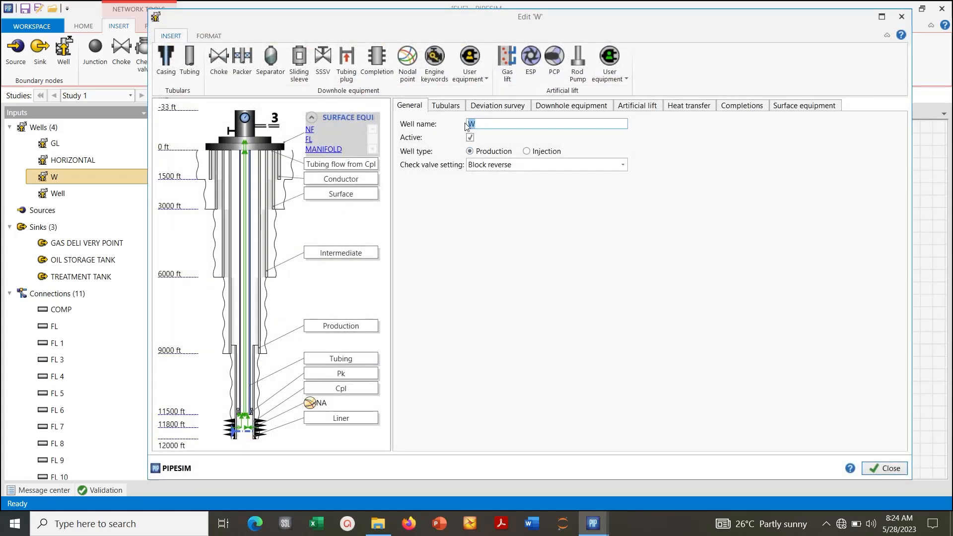
{"action": "type", "text": "NF1"}
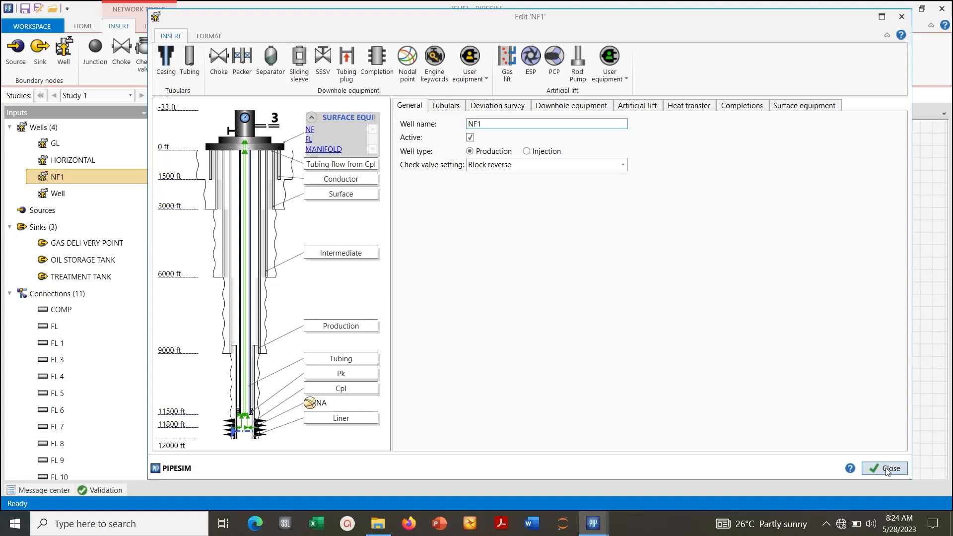
{"action": "left_click", "coordinate": [888, 470]}
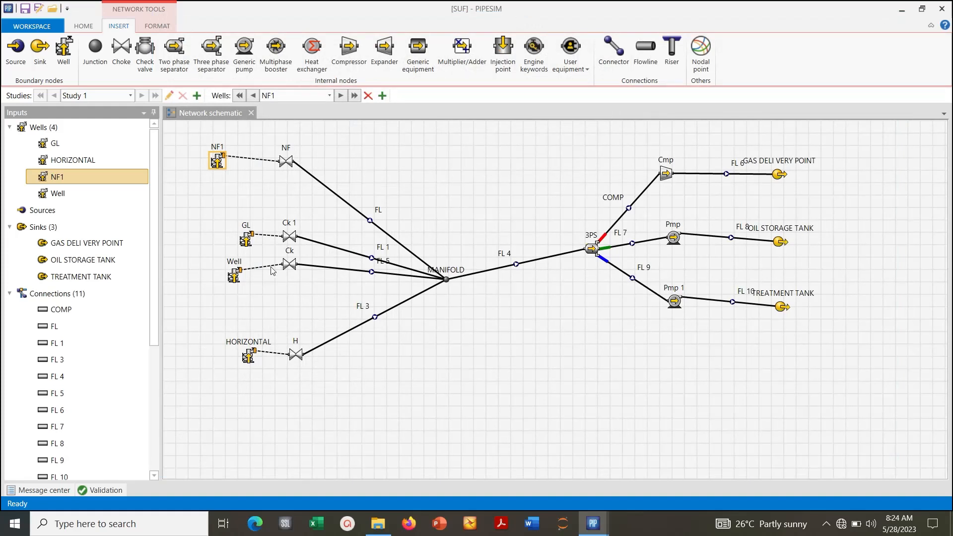
- Rename the replacement well named Well, connected through choke Ck, as ESP1
{"action": "left_click", "coordinate": [231, 268]}
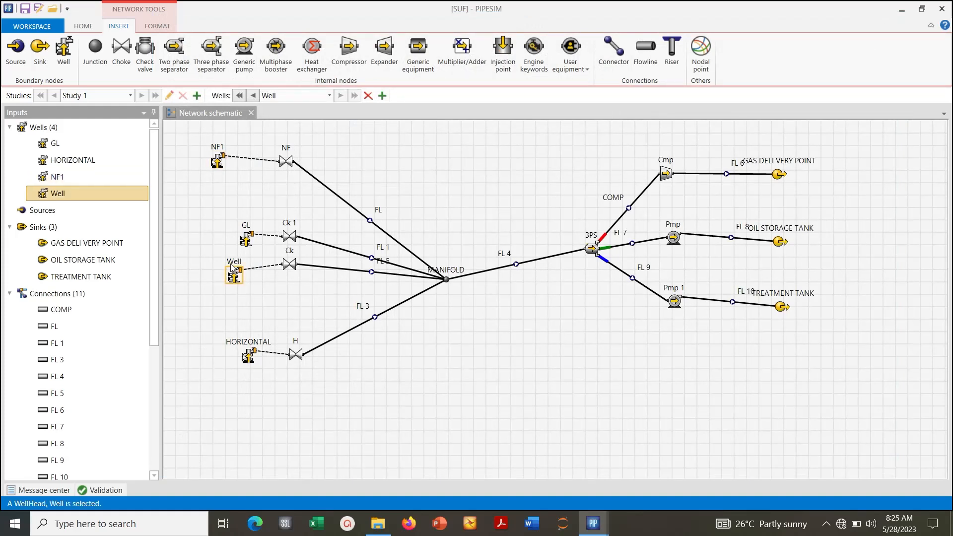
{"action": "double_click", "coordinate": [232, 268]}
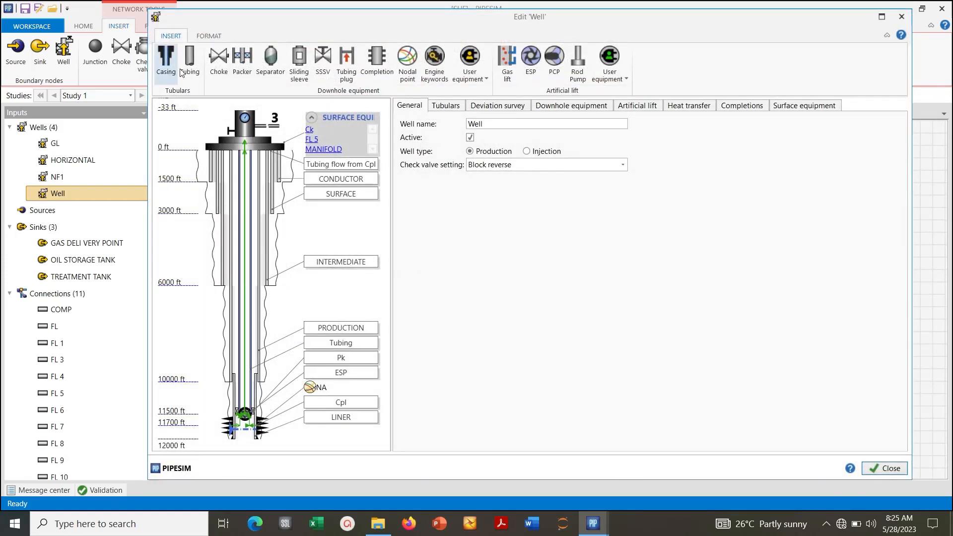
{"action": "double_click", "coordinate": [503, 124]}
{"action": "type", "text": "E"}
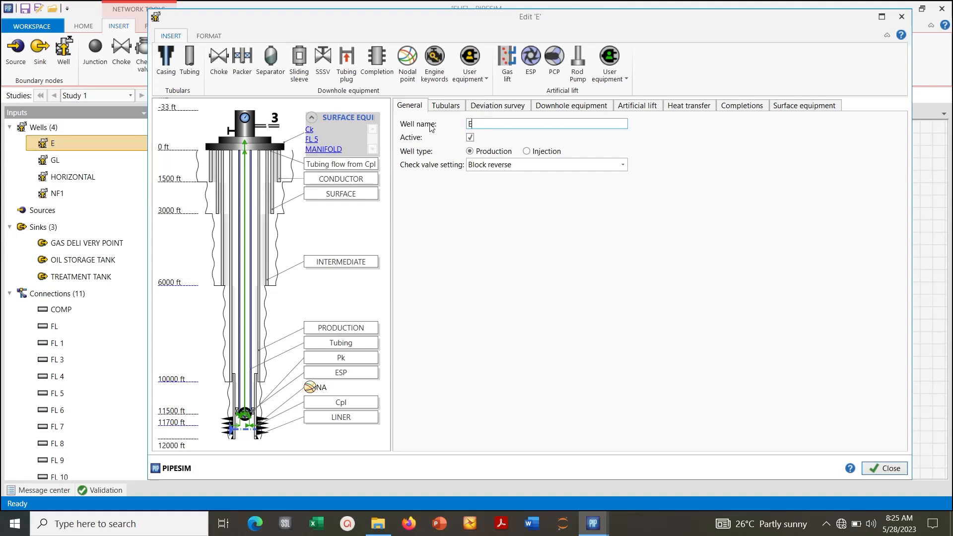
{"action": "type", "text": "SP1"}
{"action": "left_click", "coordinate": [883, 466]}
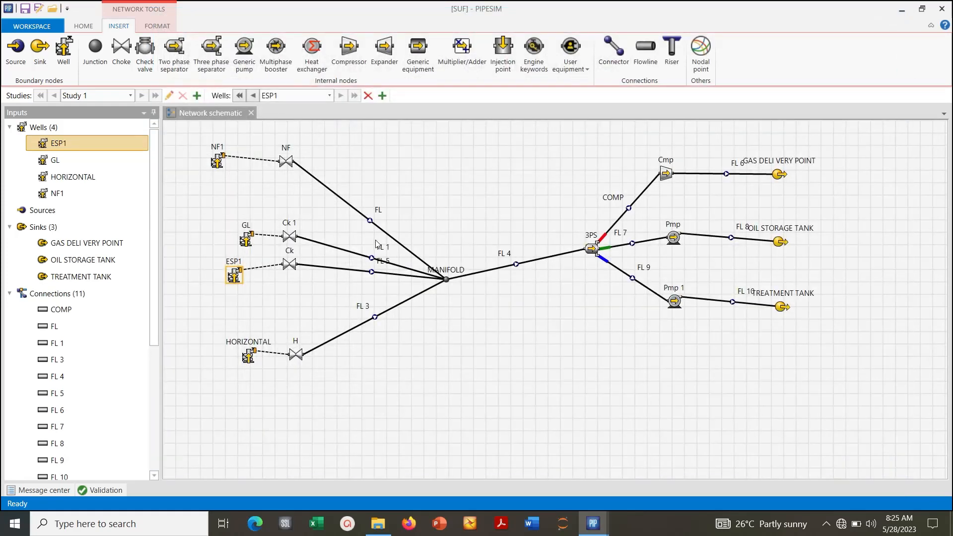
- Rename the choke Ck next to the ESP1 well as ESP
{"action": "double_click", "coordinate": [292, 266]}
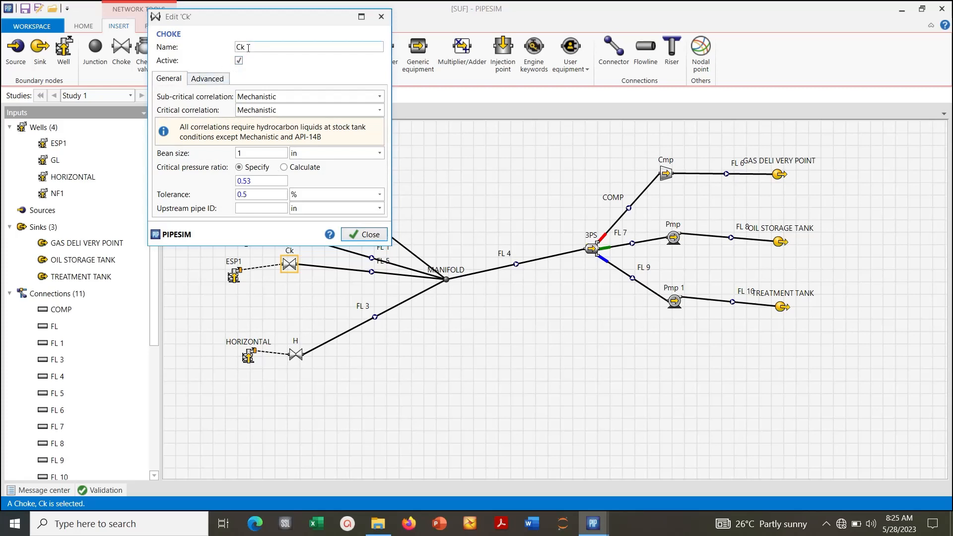
{"action": "double_click", "coordinate": [246, 47]}
{"action": "type", "text": "ESP"}
{"action": "left_click", "coordinate": [367, 237]}
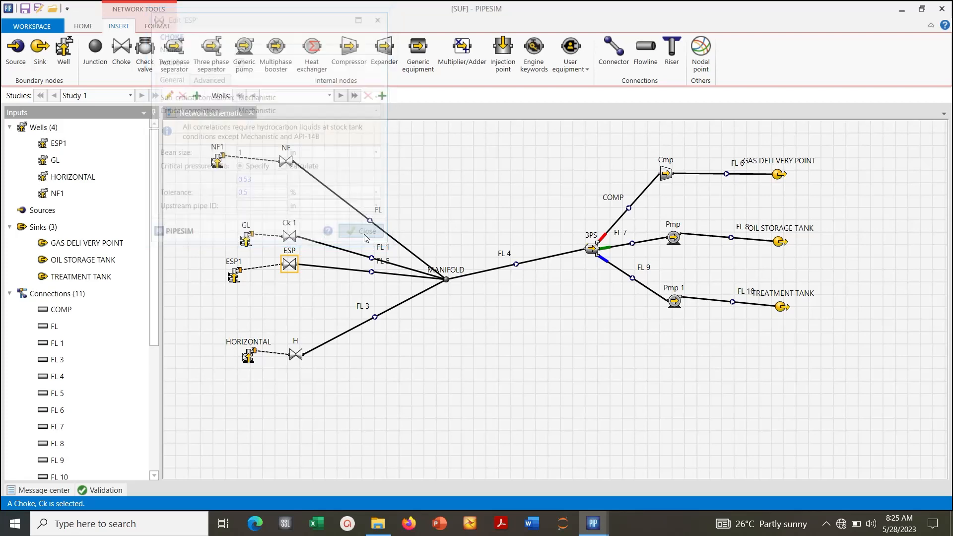
- Rename the choke Ck 1 on the GL well branch as NF
{"action": "double_click", "coordinate": [289, 238]}
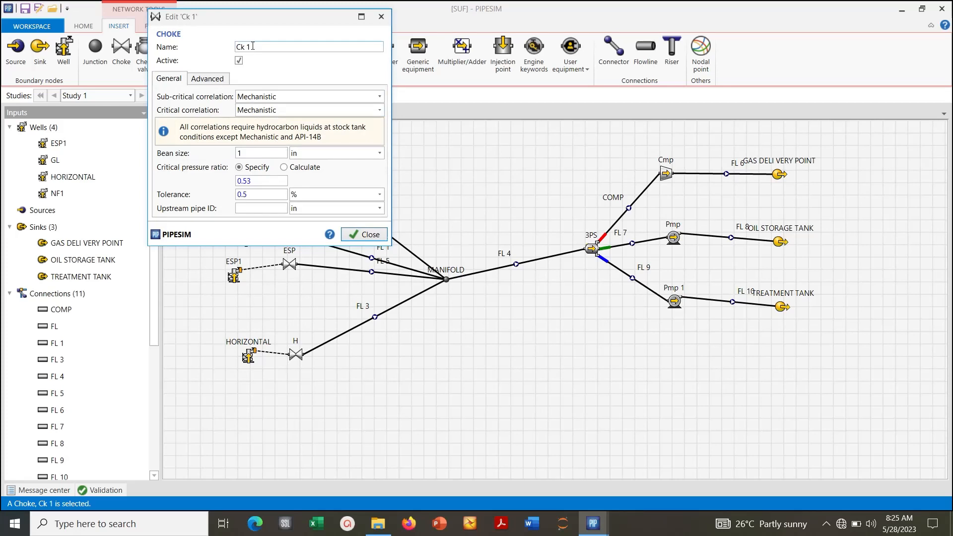
{"action": "left_click_drag", "start_coordinate": [252, 46], "coordinate": [216, 49]}
{"action": "type", "text": "NF"}
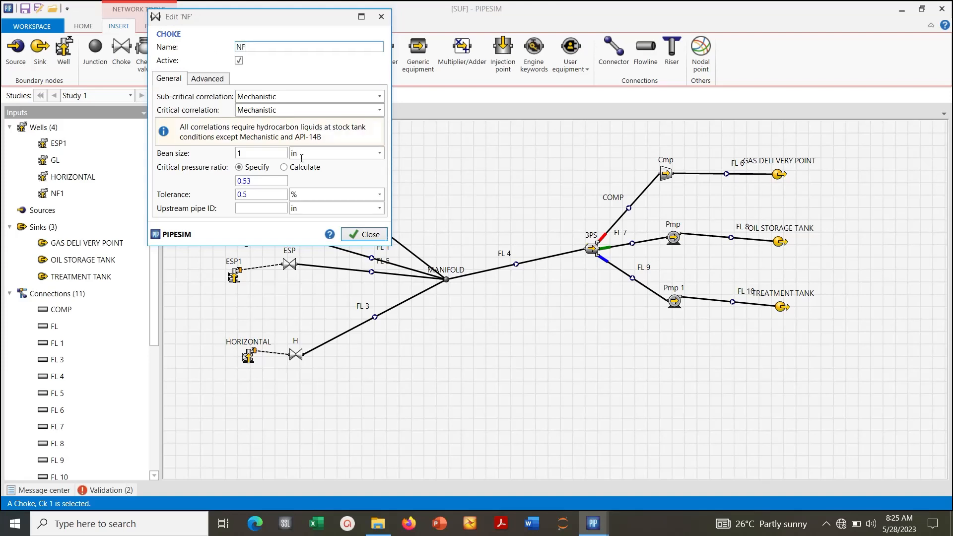
{"action": "left_click", "coordinate": [365, 234]}
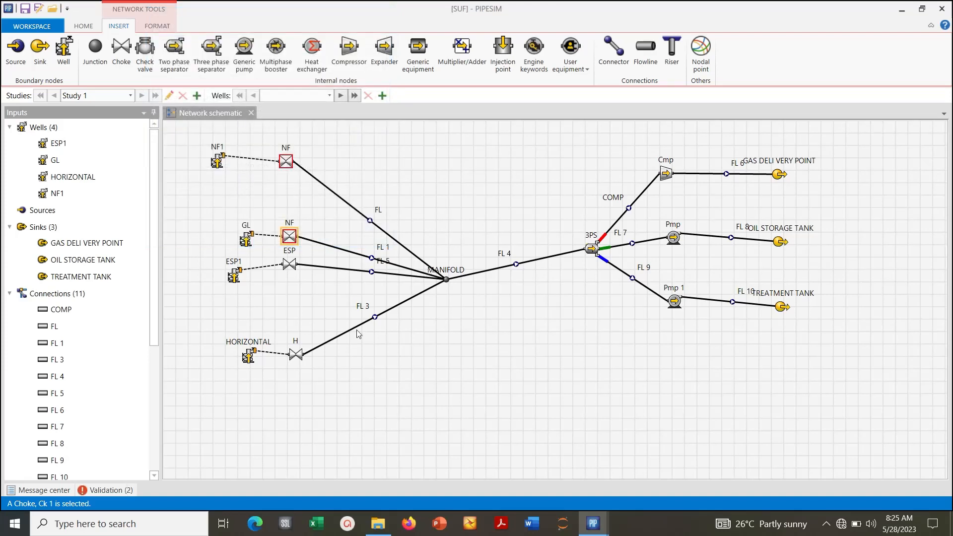
{"action": "left_click", "coordinate": [314, 218]}
- Rename the choke on the GL well branch as GL1
{"action": "left_click", "coordinate": [291, 235]}
{"action": "double_click", "coordinate": [291, 235]}
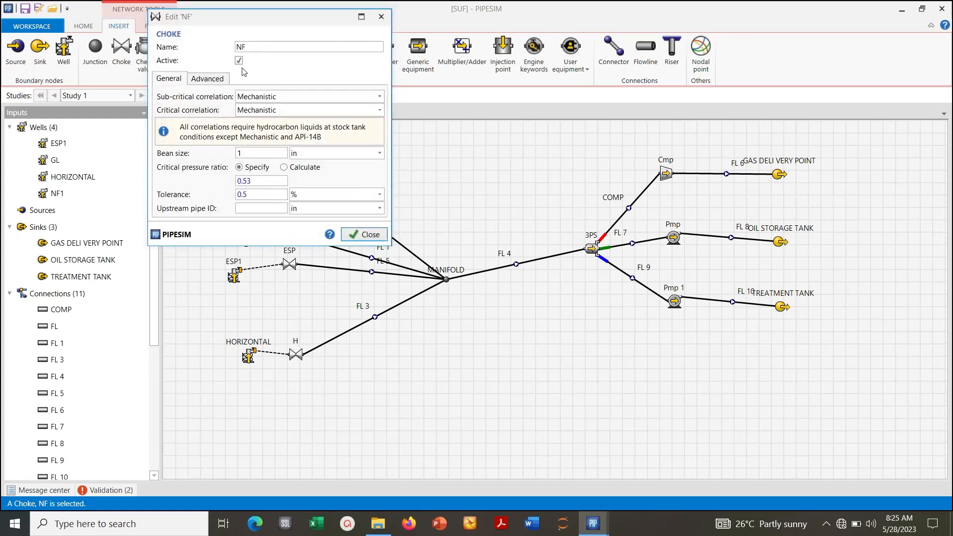
{"action": "double_click", "coordinate": [242, 47]}
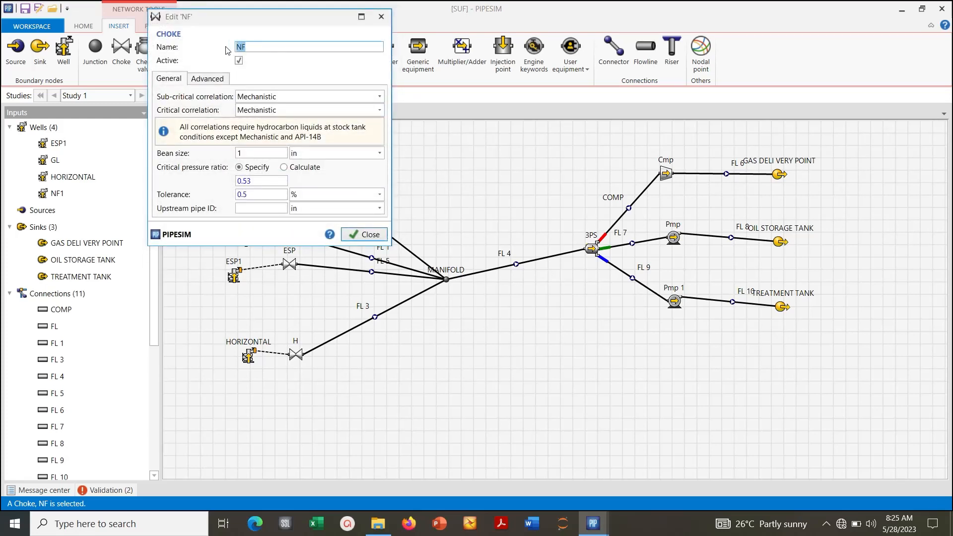
{"action": "type", "text": "GL1"}
{"action": "left_click", "coordinate": [363, 232]}
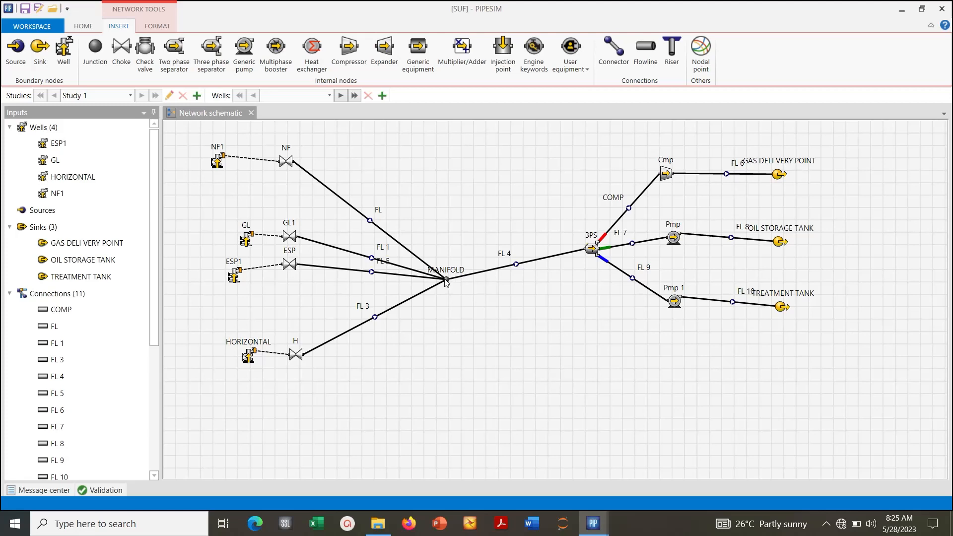
- Move the MANIFOLD junction up roughly level with choke GL1, and shift the 3PS separator slightly toward it
{"action": "left_click_drag", "start_coordinate": [446, 279], "coordinate": [450, 237]}
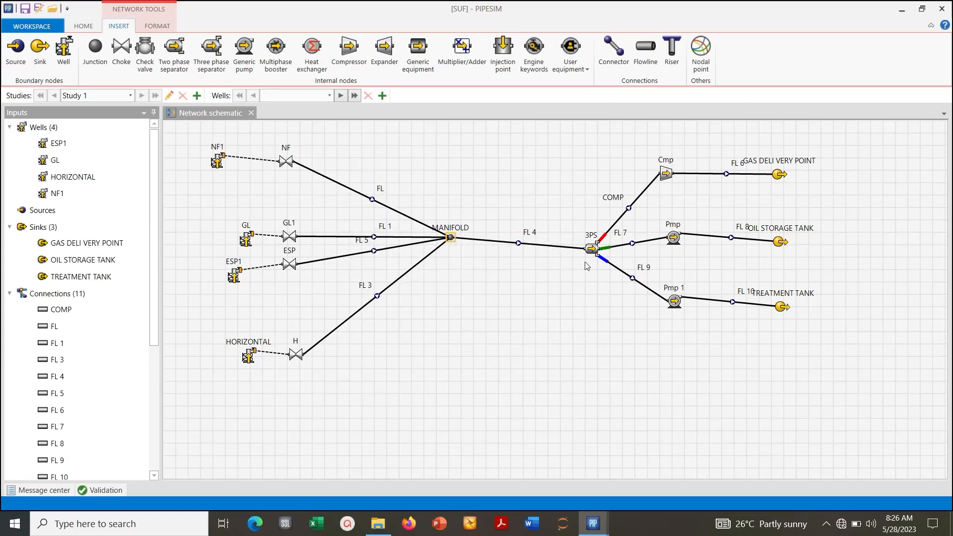
{"action": "left_click_drag", "start_coordinate": [595, 250], "coordinate": [580, 244]}
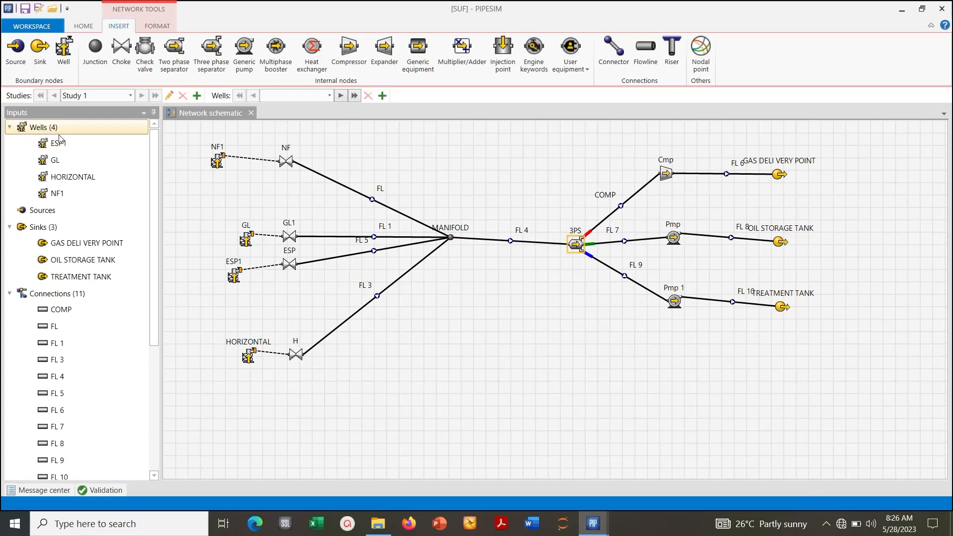
- Set up a network simulation with 200 psia at the GAS DELI VERY POINT, OIL STORAGE TANK and TREATMENT TANK sinks, and run it
{"action": "left_click", "coordinate": [83, 27]}
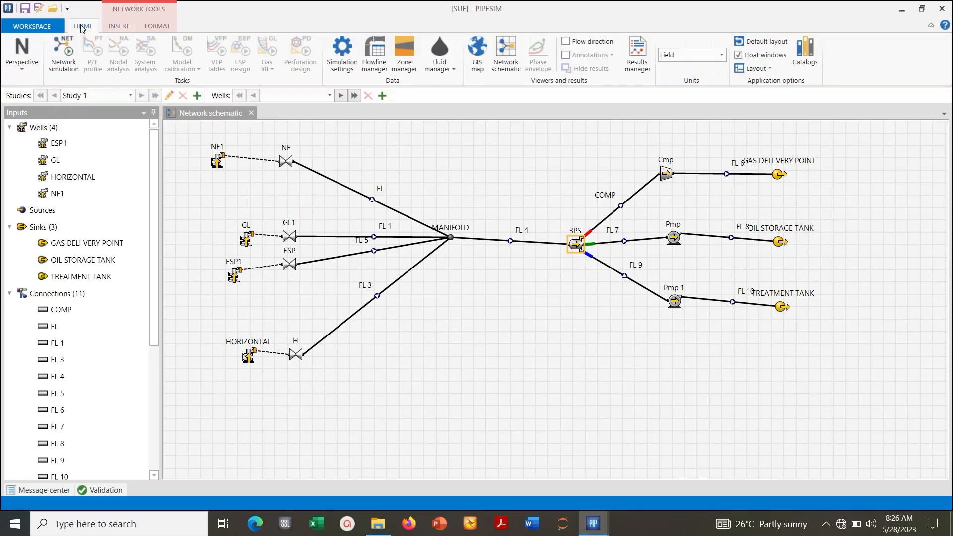
{"action": "left_click", "coordinate": [68, 64]}
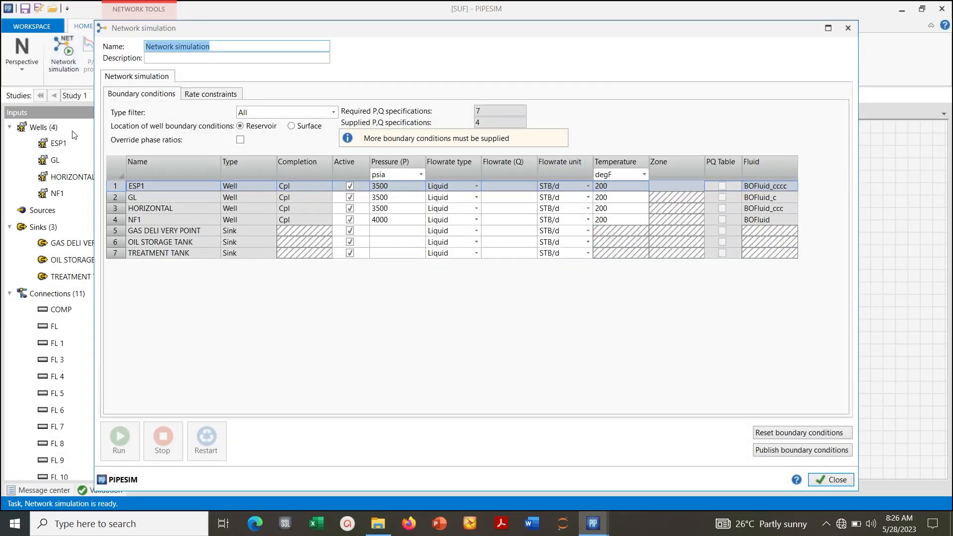
{"action": "left_click", "coordinate": [383, 232]}
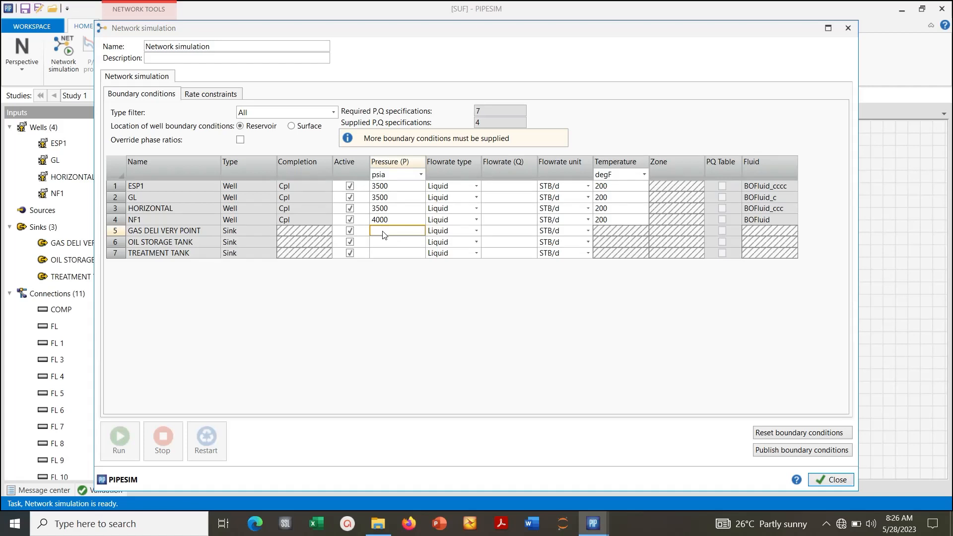
{"action": "left_click", "coordinate": [383, 231]}
{"action": "left_click", "coordinate": [382, 244]}
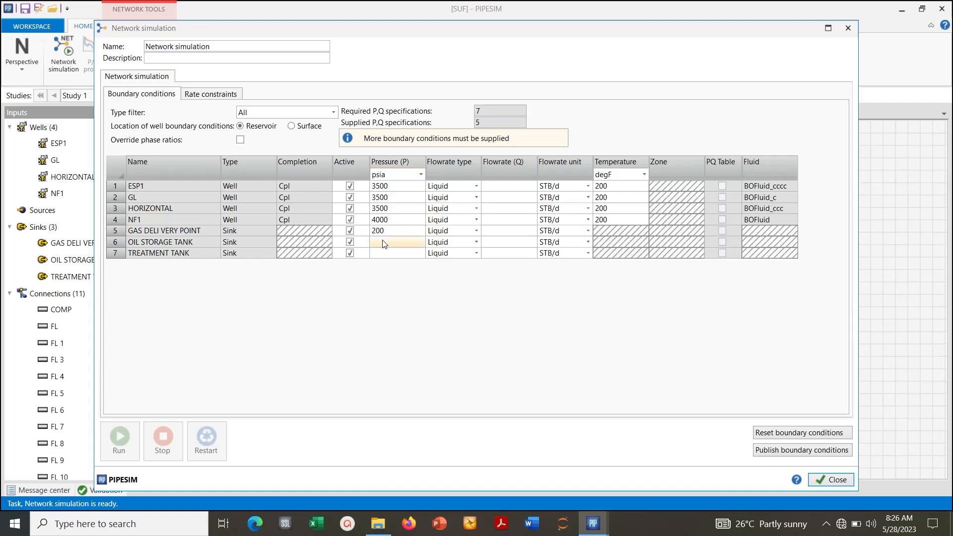
{"action": "left_click", "coordinate": [382, 243]}
{"action": "type", "text": "200"}
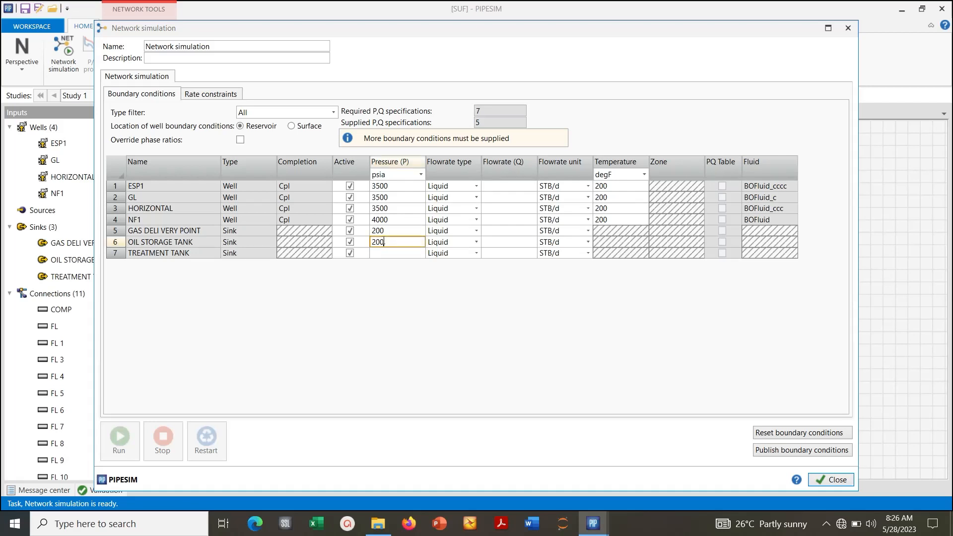
{"action": "left_click", "coordinate": [382, 249]}
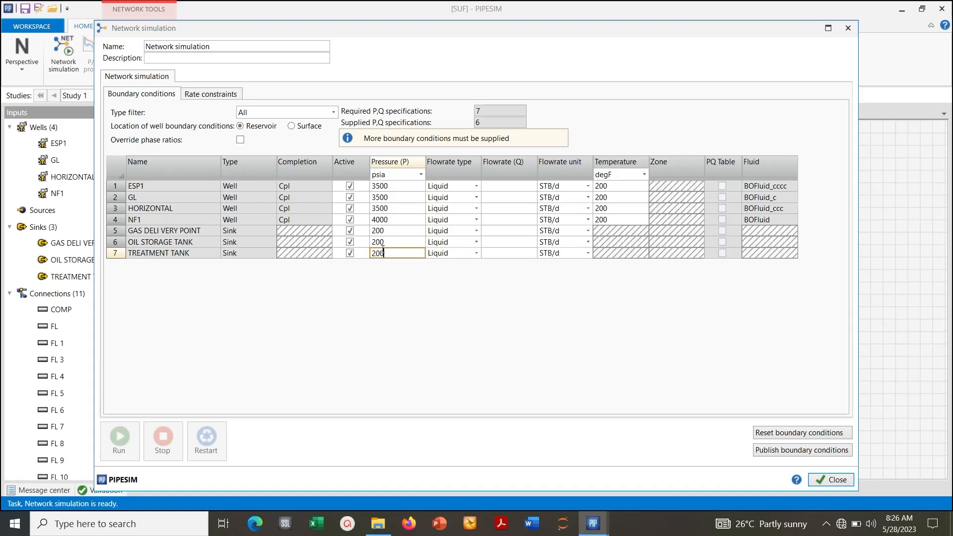
{"action": "key", "text": "Return"}
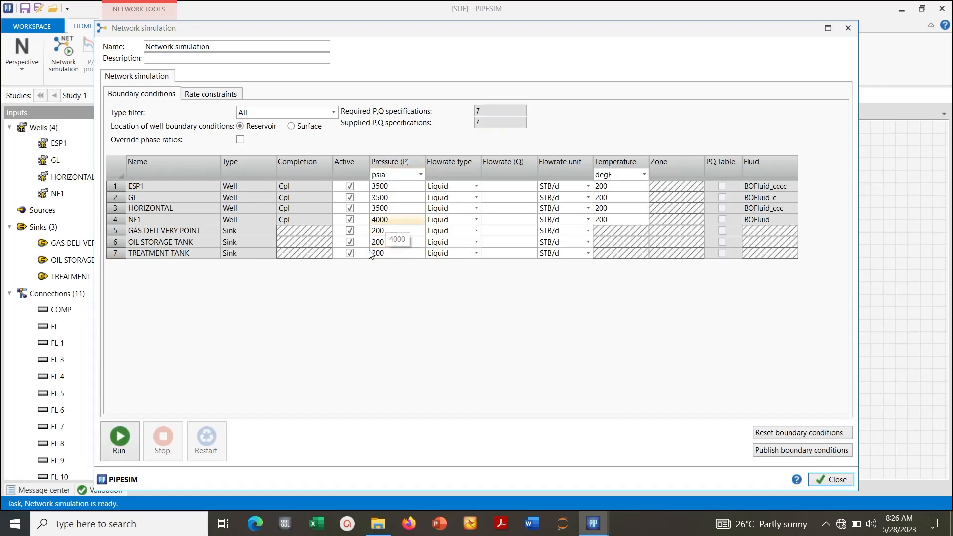
{"action": "left_click", "coordinate": [120, 437]}
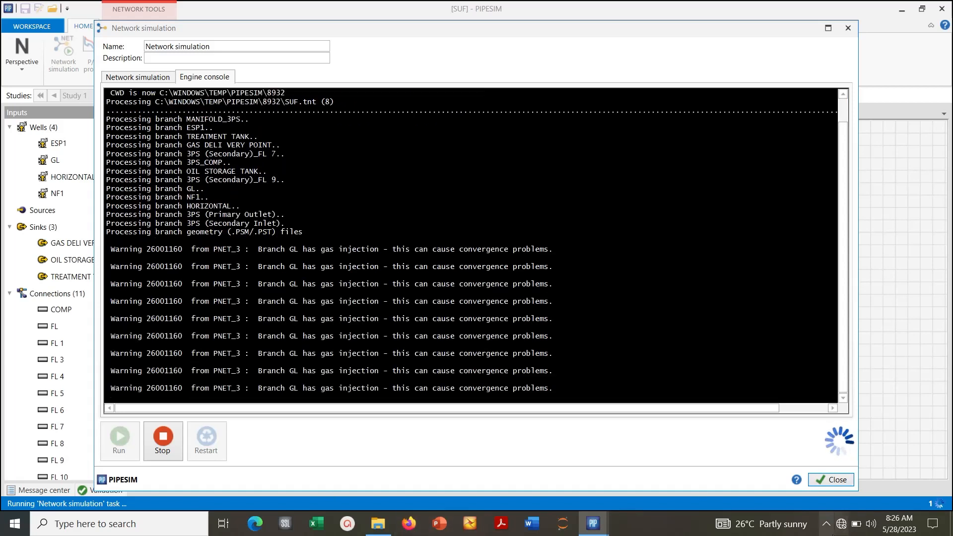
{"action": "left_click", "coordinate": [827, 523]}
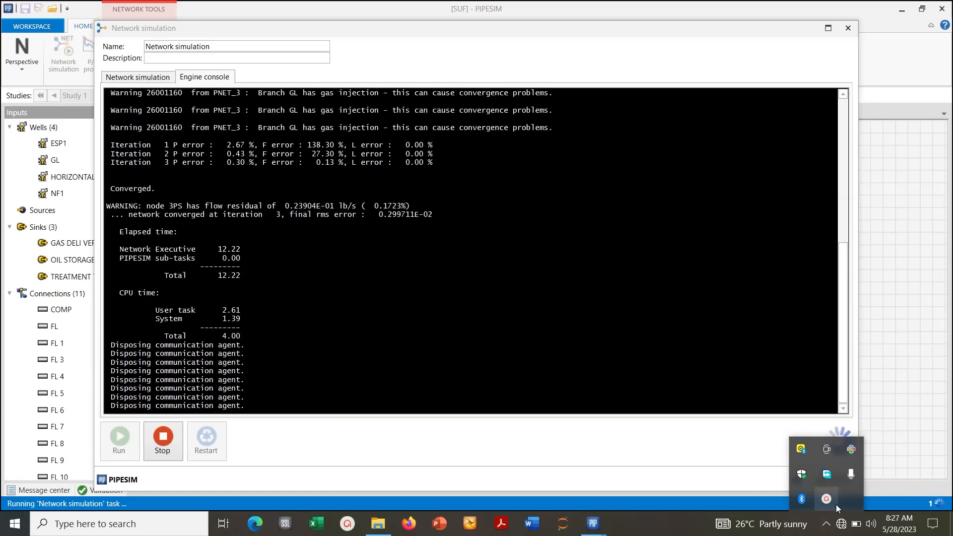
{"action": "left_click", "coordinate": [832, 504]}
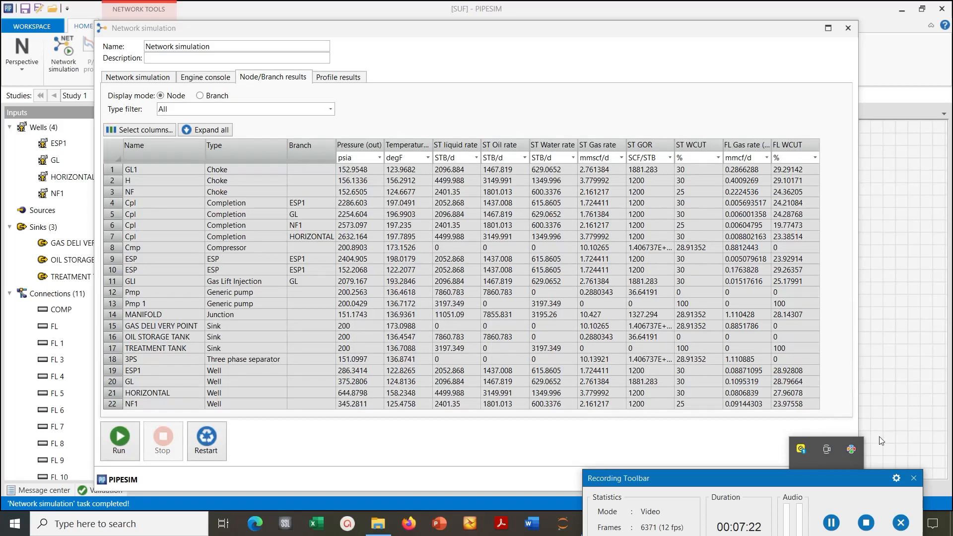
{"action": "left_click", "coordinate": [730, 460]}
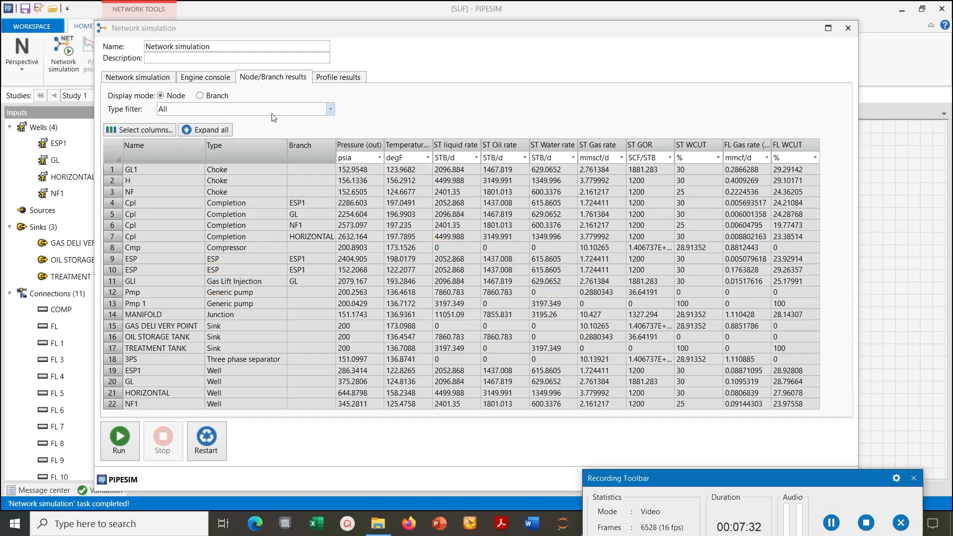
- Filter the network simulation's node results by Sink and by Well, examining pressures, temperatures and flow rates for each type
{"action": "left_click", "coordinate": [330, 109]}
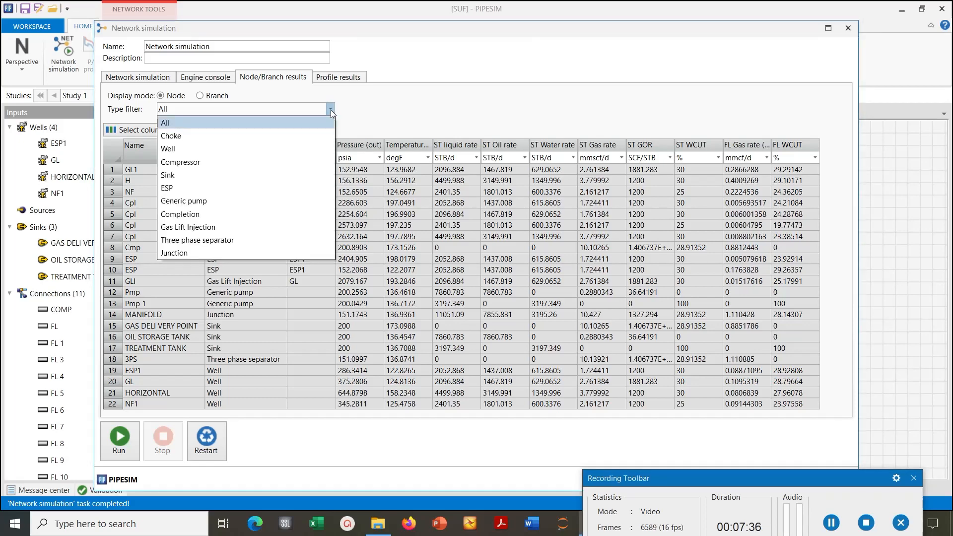
{"action": "left_click", "coordinate": [196, 181]}
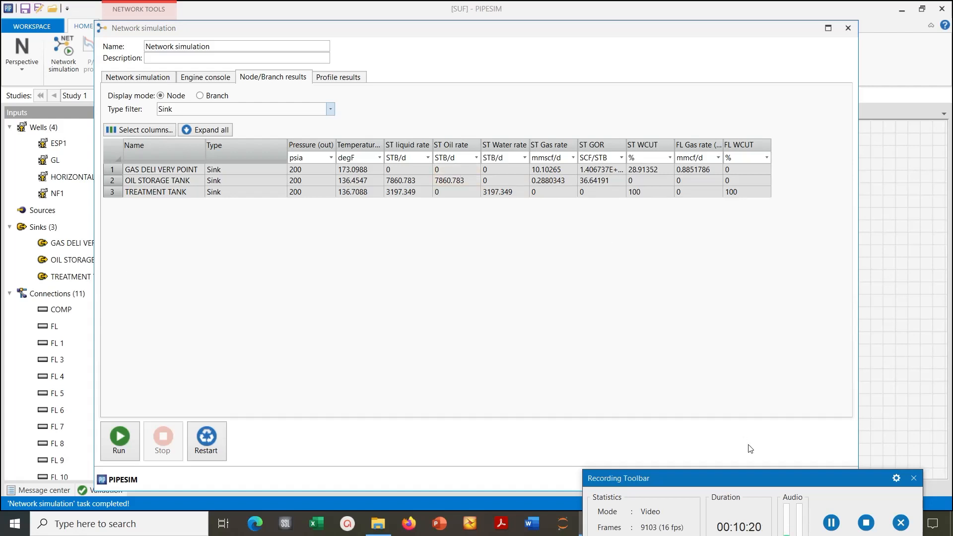
{"action": "left_click_drag", "start_coordinate": [734, 476], "coordinate": [724, 510]}
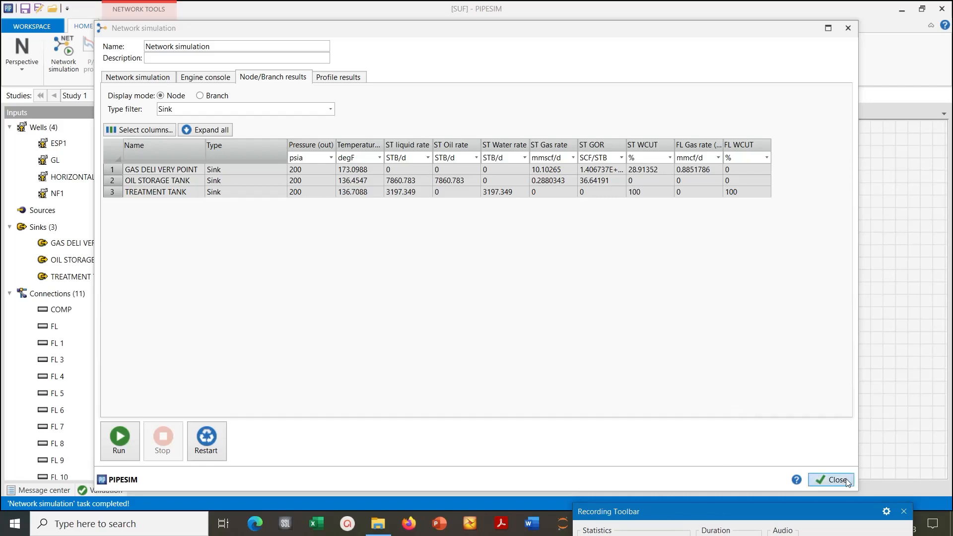
{"action": "left_click", "coordinate": [330, 110]}
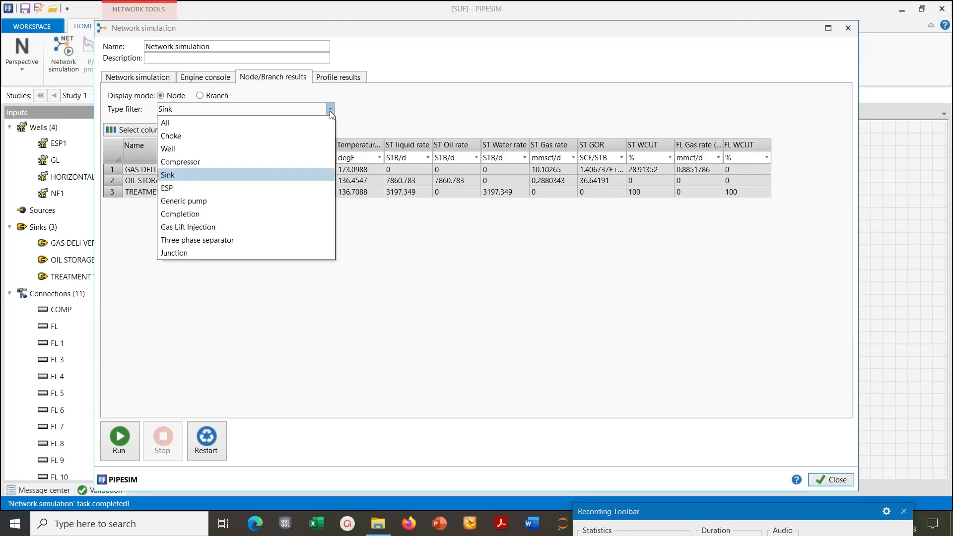
{"action": "left_click", "coordinate": [234, 148]}
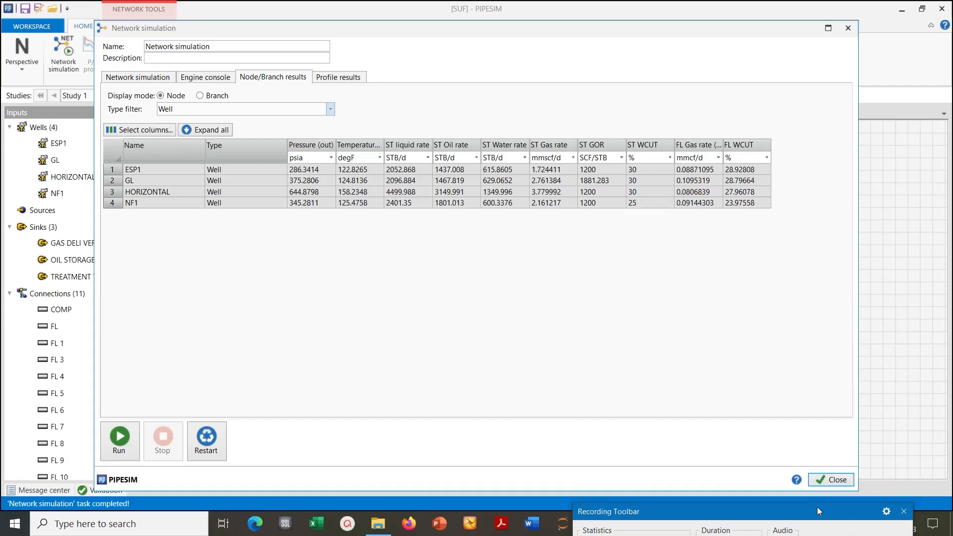
{"action": "left_click_drag", "start_coordinate": [816, 507], "coordinate": [821, 473]}
- Switch to File Explorer and open the New workspace PIPESIM model from the VIDEO1 folder
{"action": "mouse_move", "coordinate": [374, 533]}
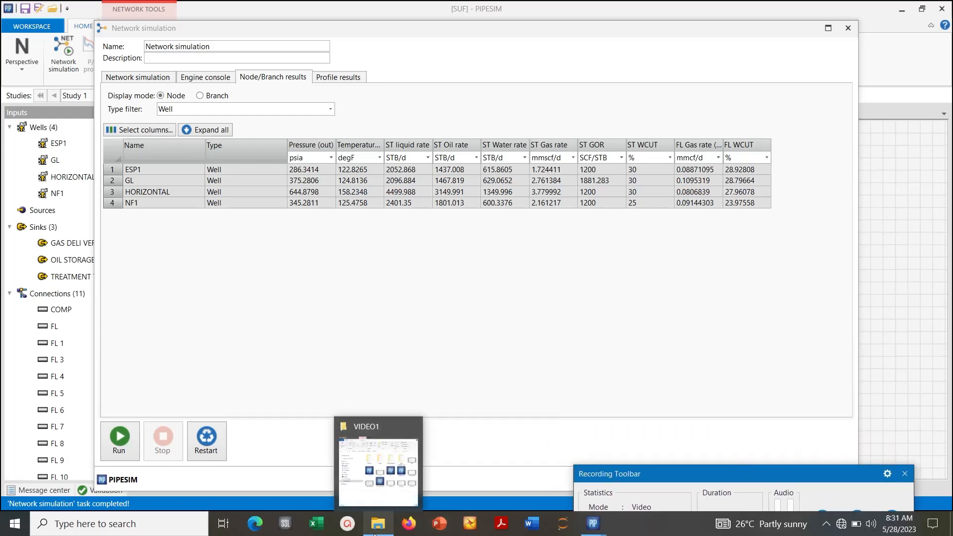
{"action": "mouse_move", "coordinate": [600, 534]}
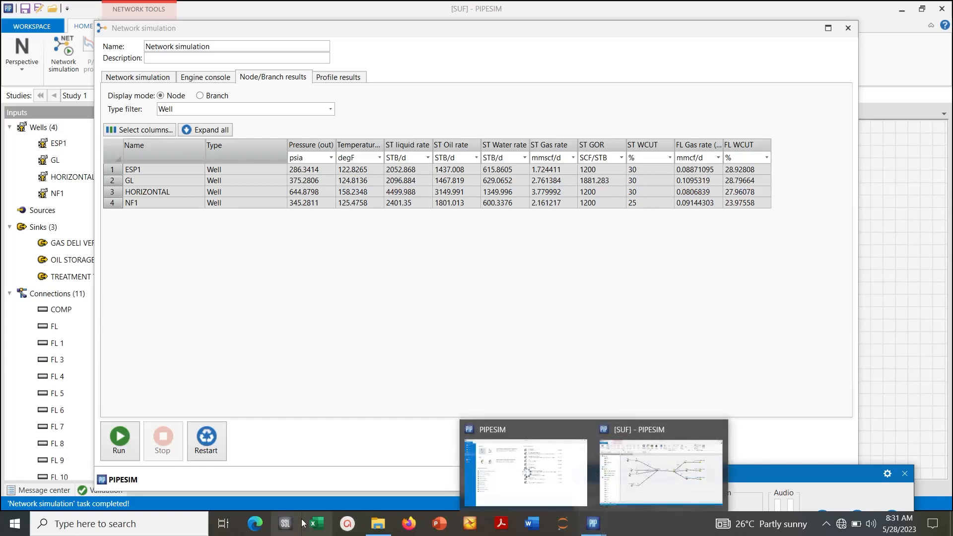
{"action": "left_click", "coordinate": [384, 526]}
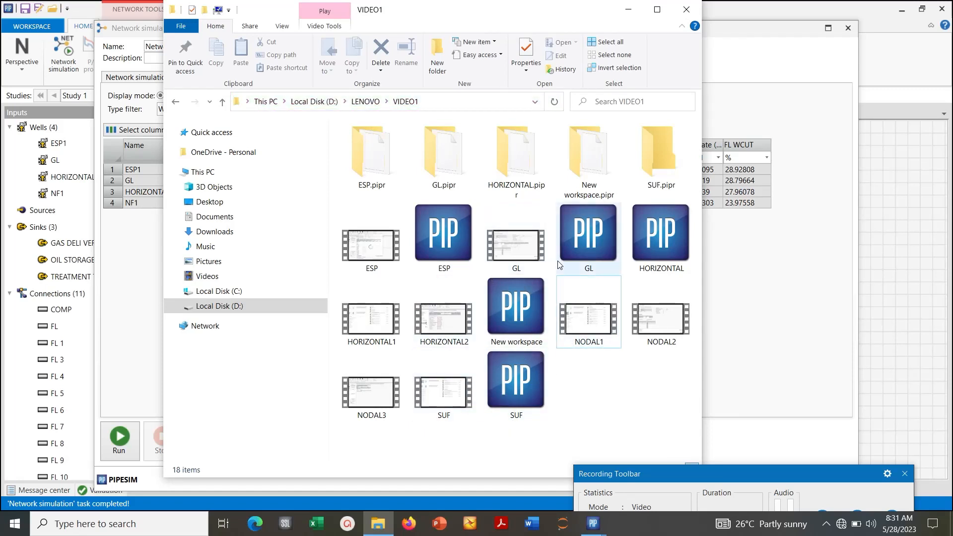
{"action": "left_click", "coordinate": [528, 316]}
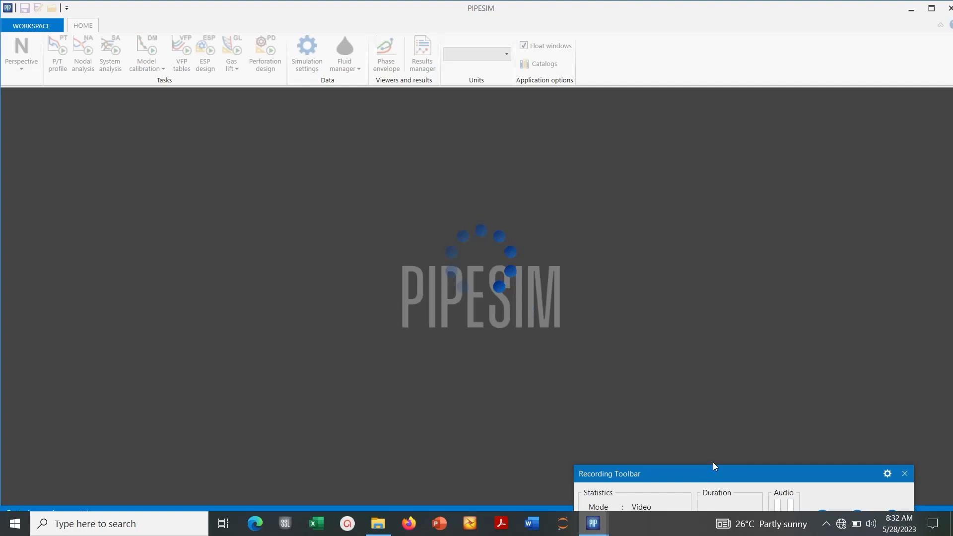
{"action": "left_click_drag", "start_coordinate": [713, 472], "coordinate": [708, 376]}
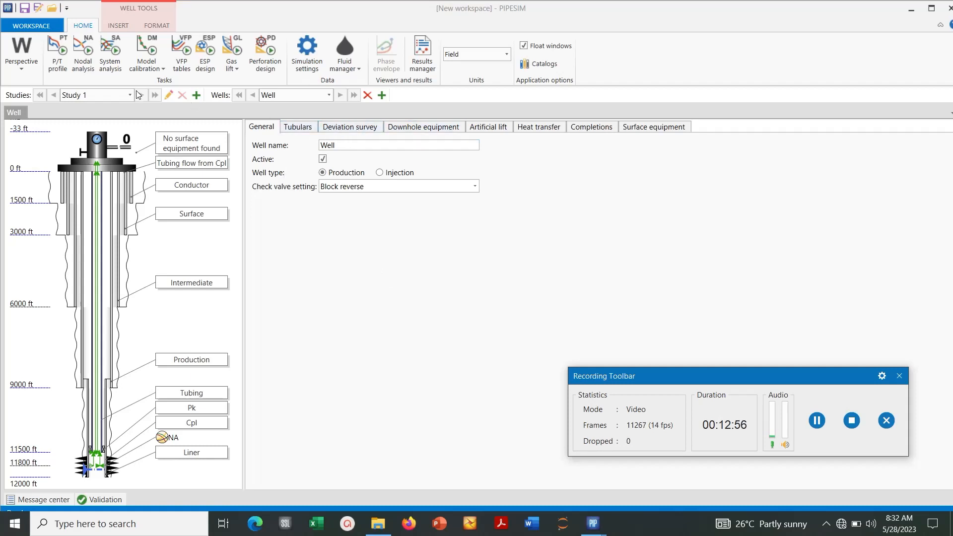
- Open a nodal analysis for the well and inspect the reservoir pressure in the Cpl inlet conditions
{"action": "left_click", "coordinate": [84, 63]}
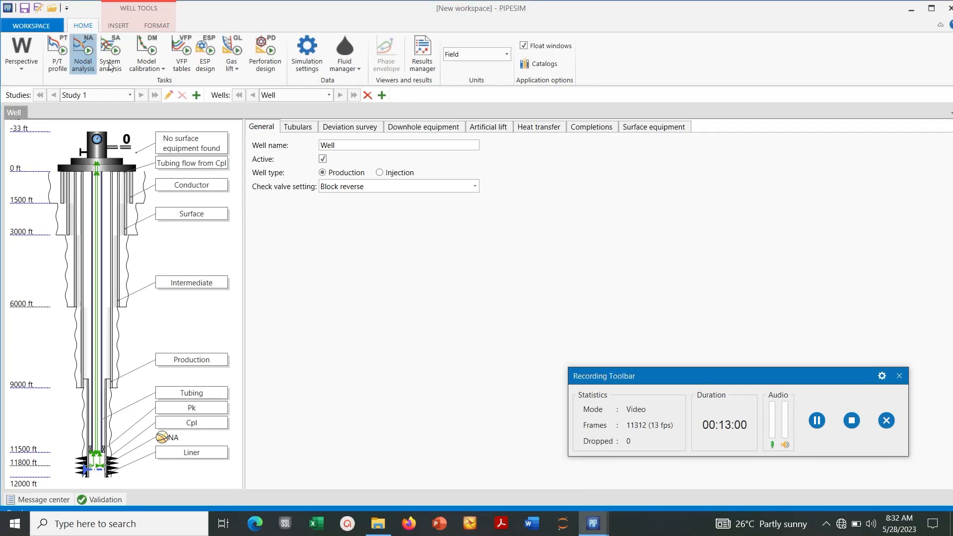
{"action": "left_click", "coordinate": [86, 64]}
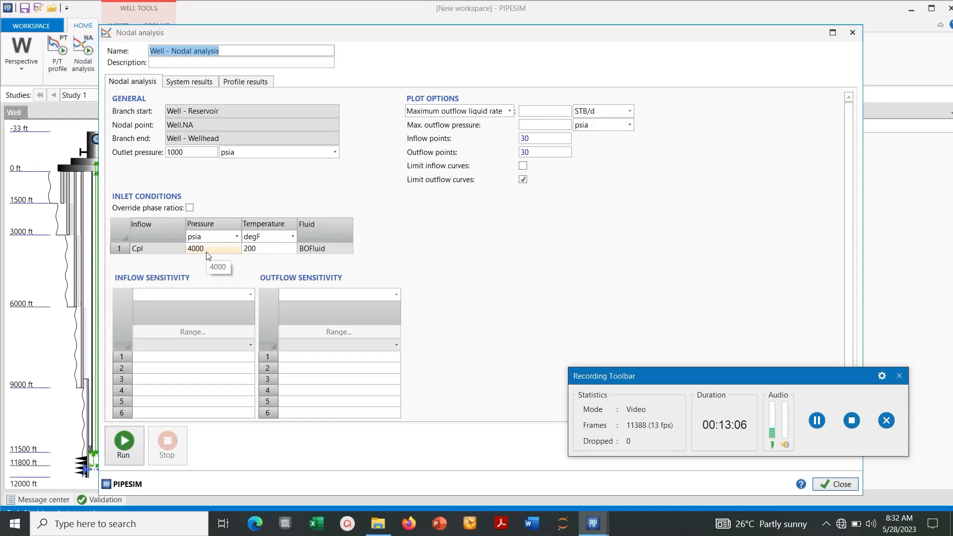
{"action": "left_click", "coordinate": [206, 252]}
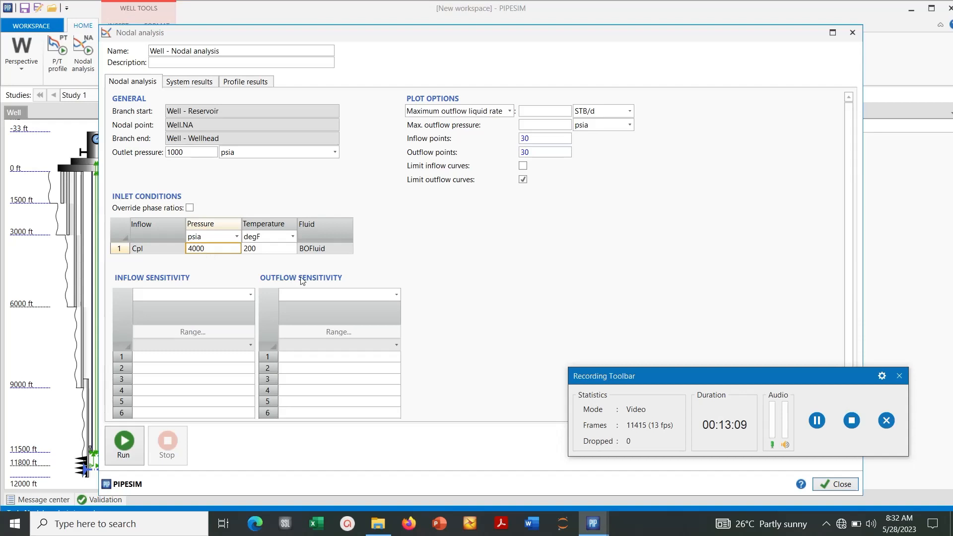
{"action": "left_click", "coordinate": [226, 250]}
{"action": "left_click_drag", "start_coordinate": [204, 249], "coordinate": [175, 242]}
- Enable the phase ratio override in the inlet conditions and review the gas and water ratio settings for Cpl
{"action": "left_click", "coordinate": [190, 207]}
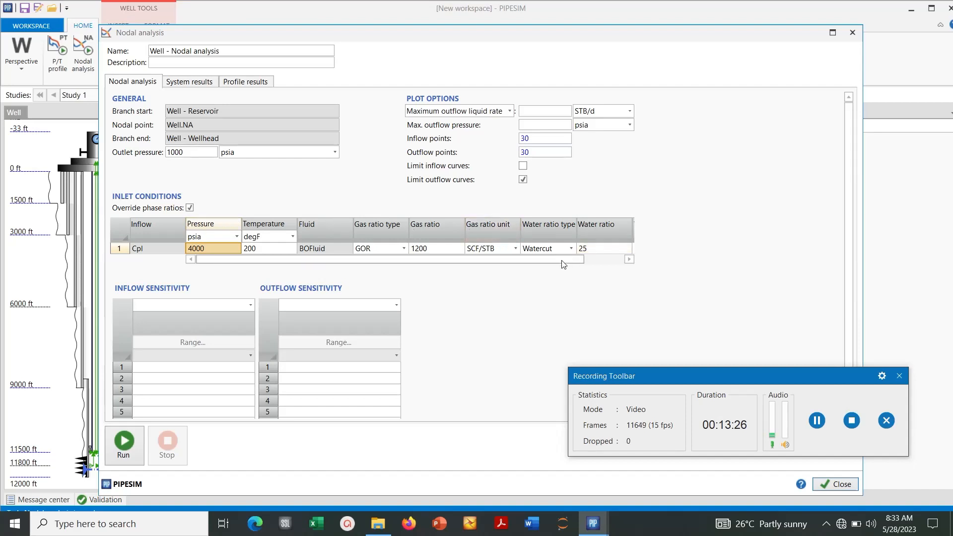
{"action": "left_click", "coordinate": [602, 259]}
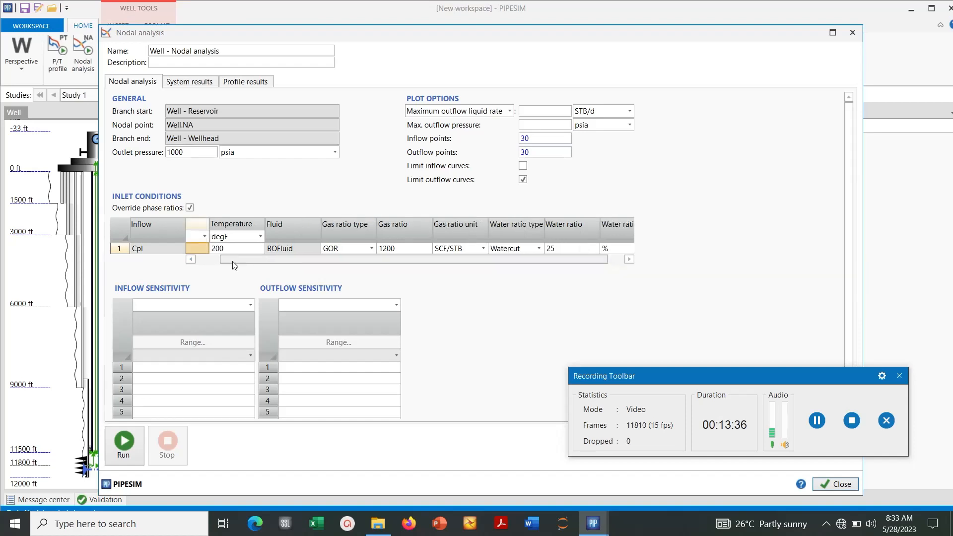
{"action": "left_click_drag", "start_coordinate": [250, 260], "coordinate": [206, 258]}
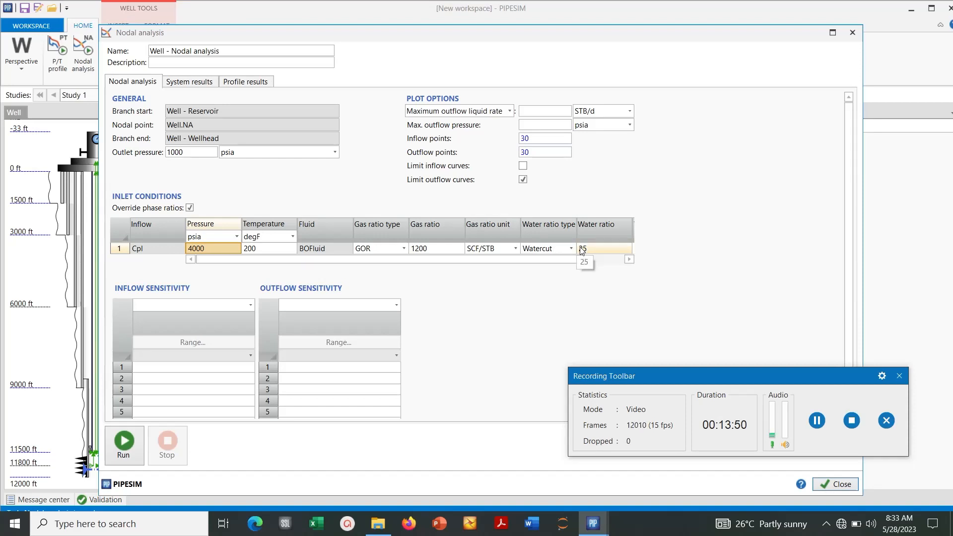
{"action": "left_click_drag", "start_coordinate": [528, 259], "coordinate": [565, 259]}
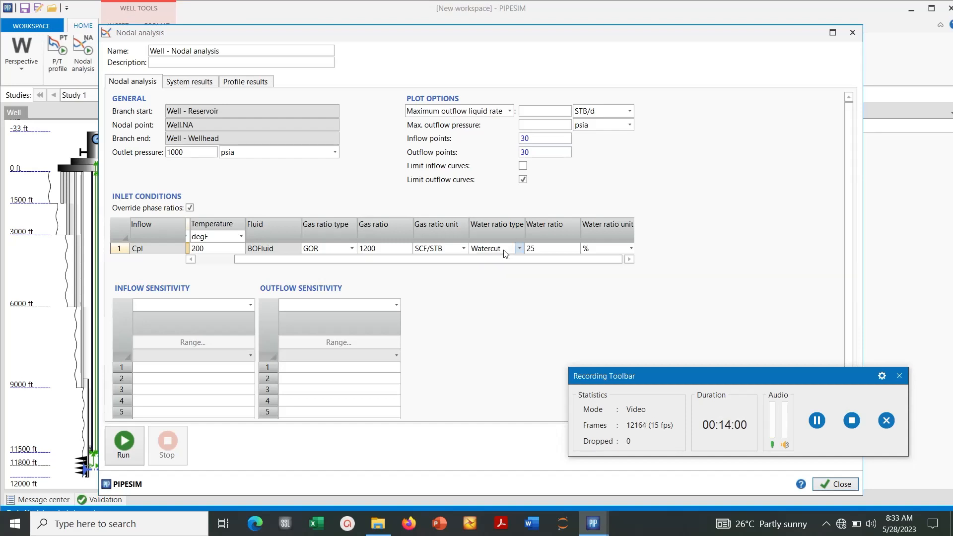
{"action": "left_click_drag", "start_coordinate": [486, 258], "coordinate": [381, 266]}
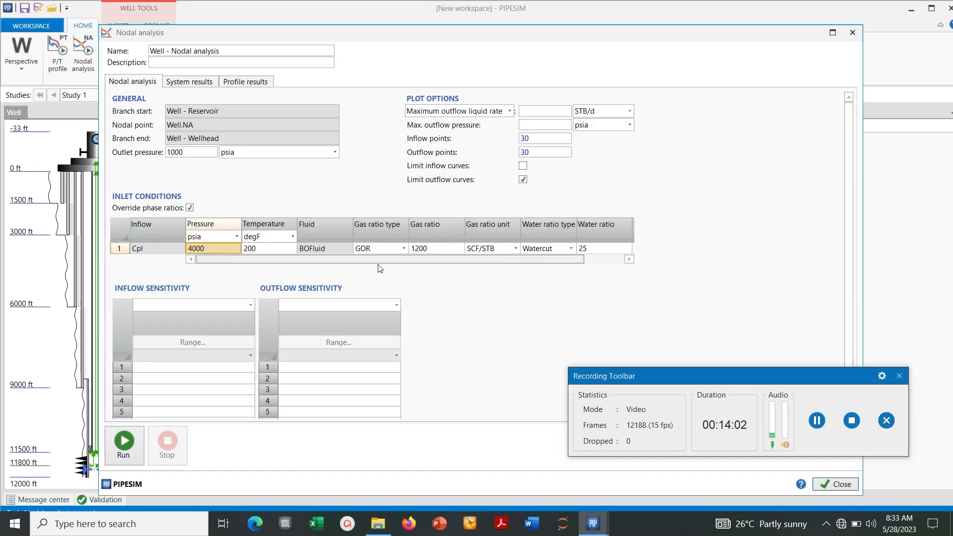